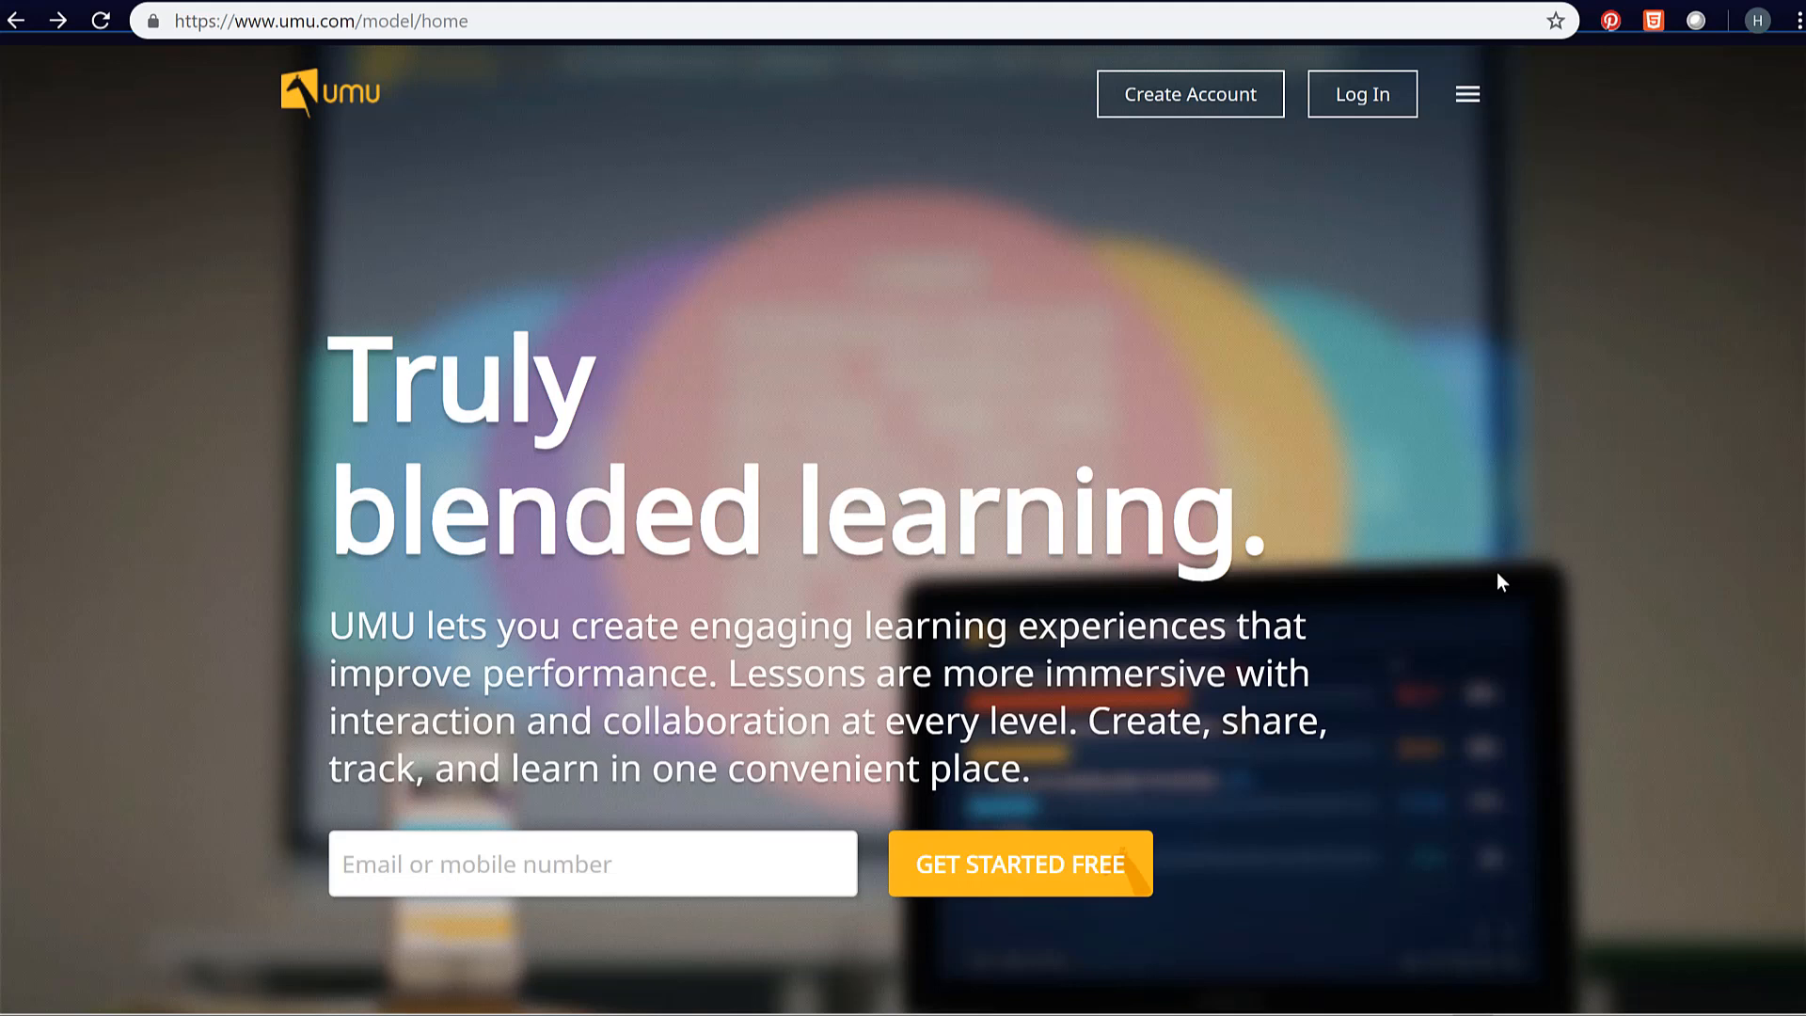
Log in to the account with the filled-in credentials and go to the courses page from Create Course.
click(1389, 100)
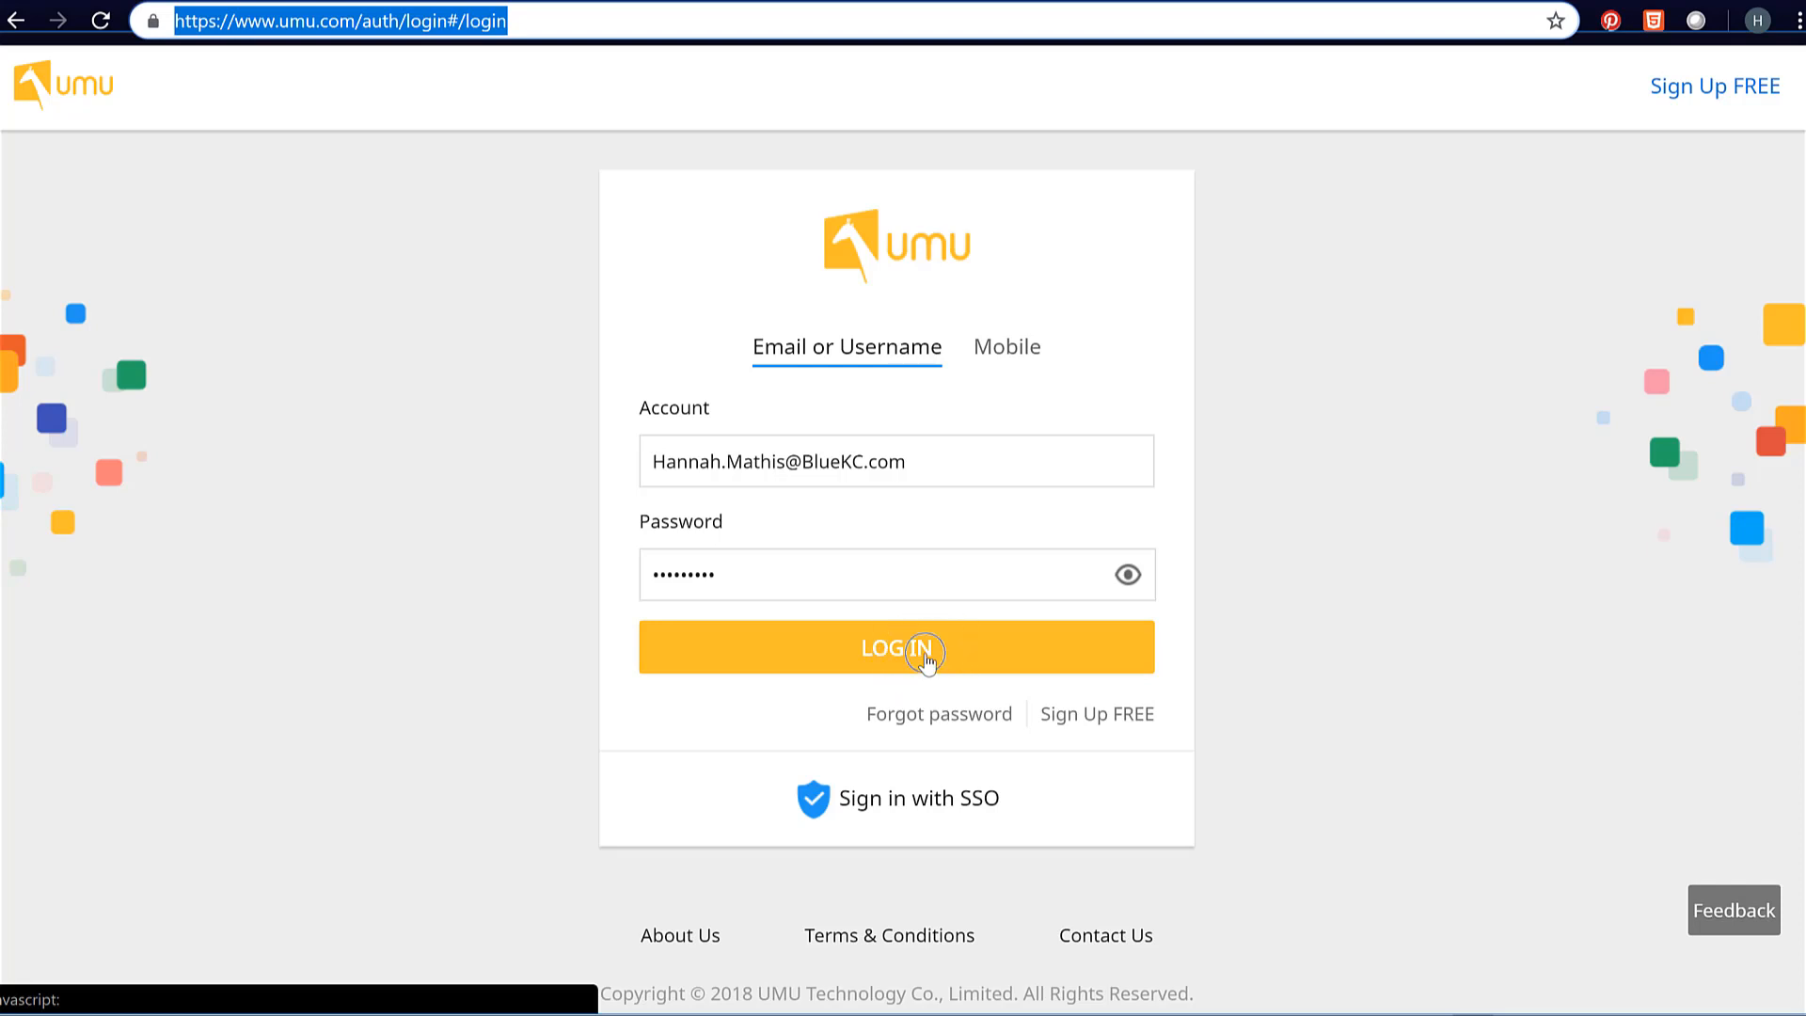
click(928, 661)
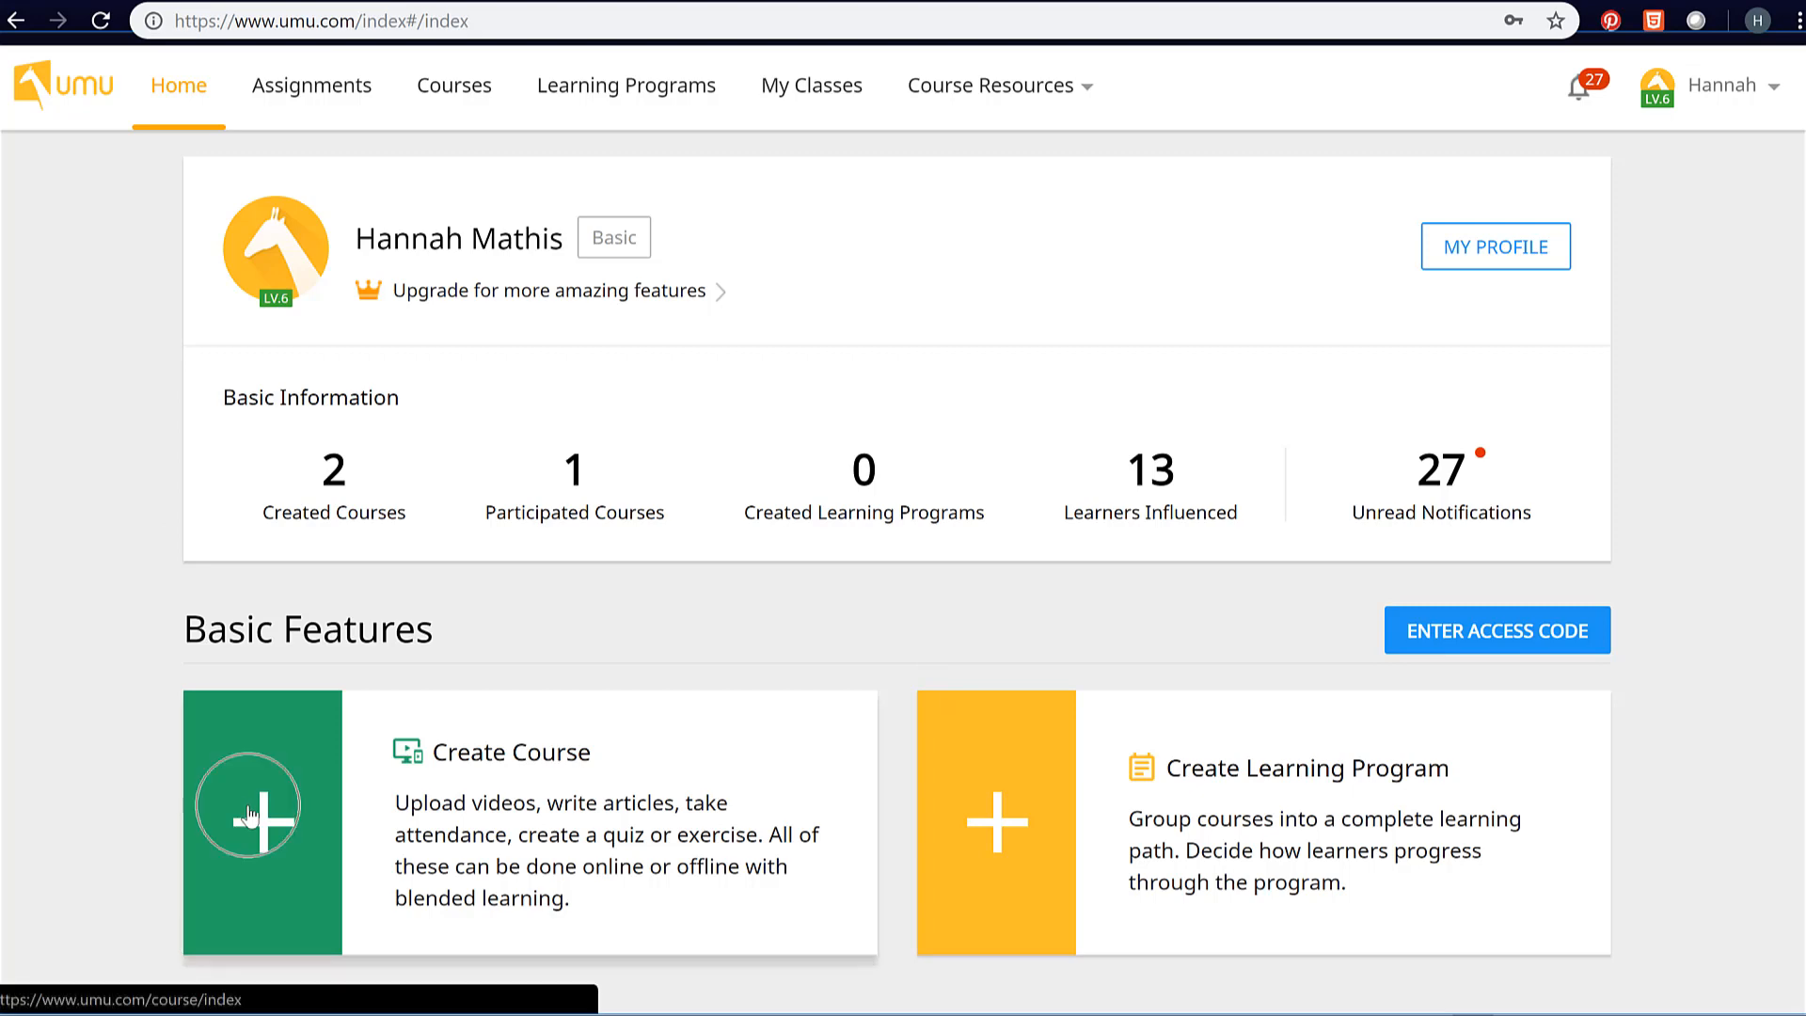
click(250, 809)
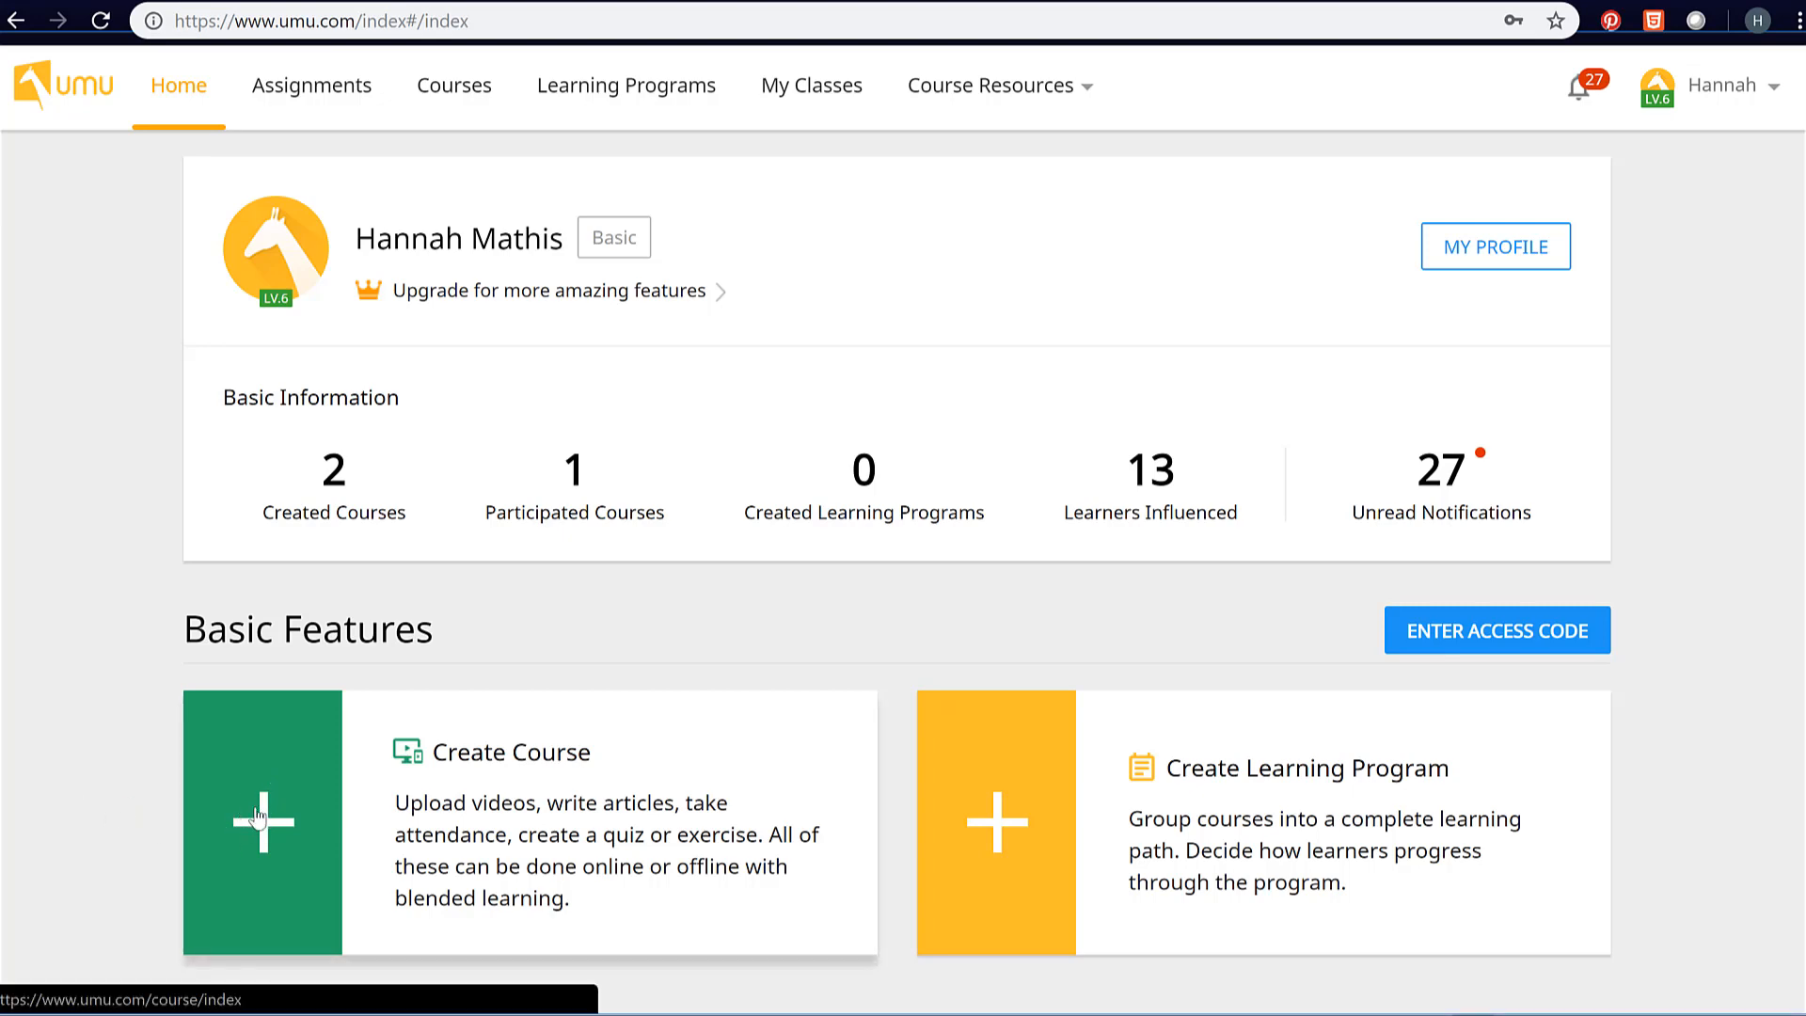
click(259, 816)
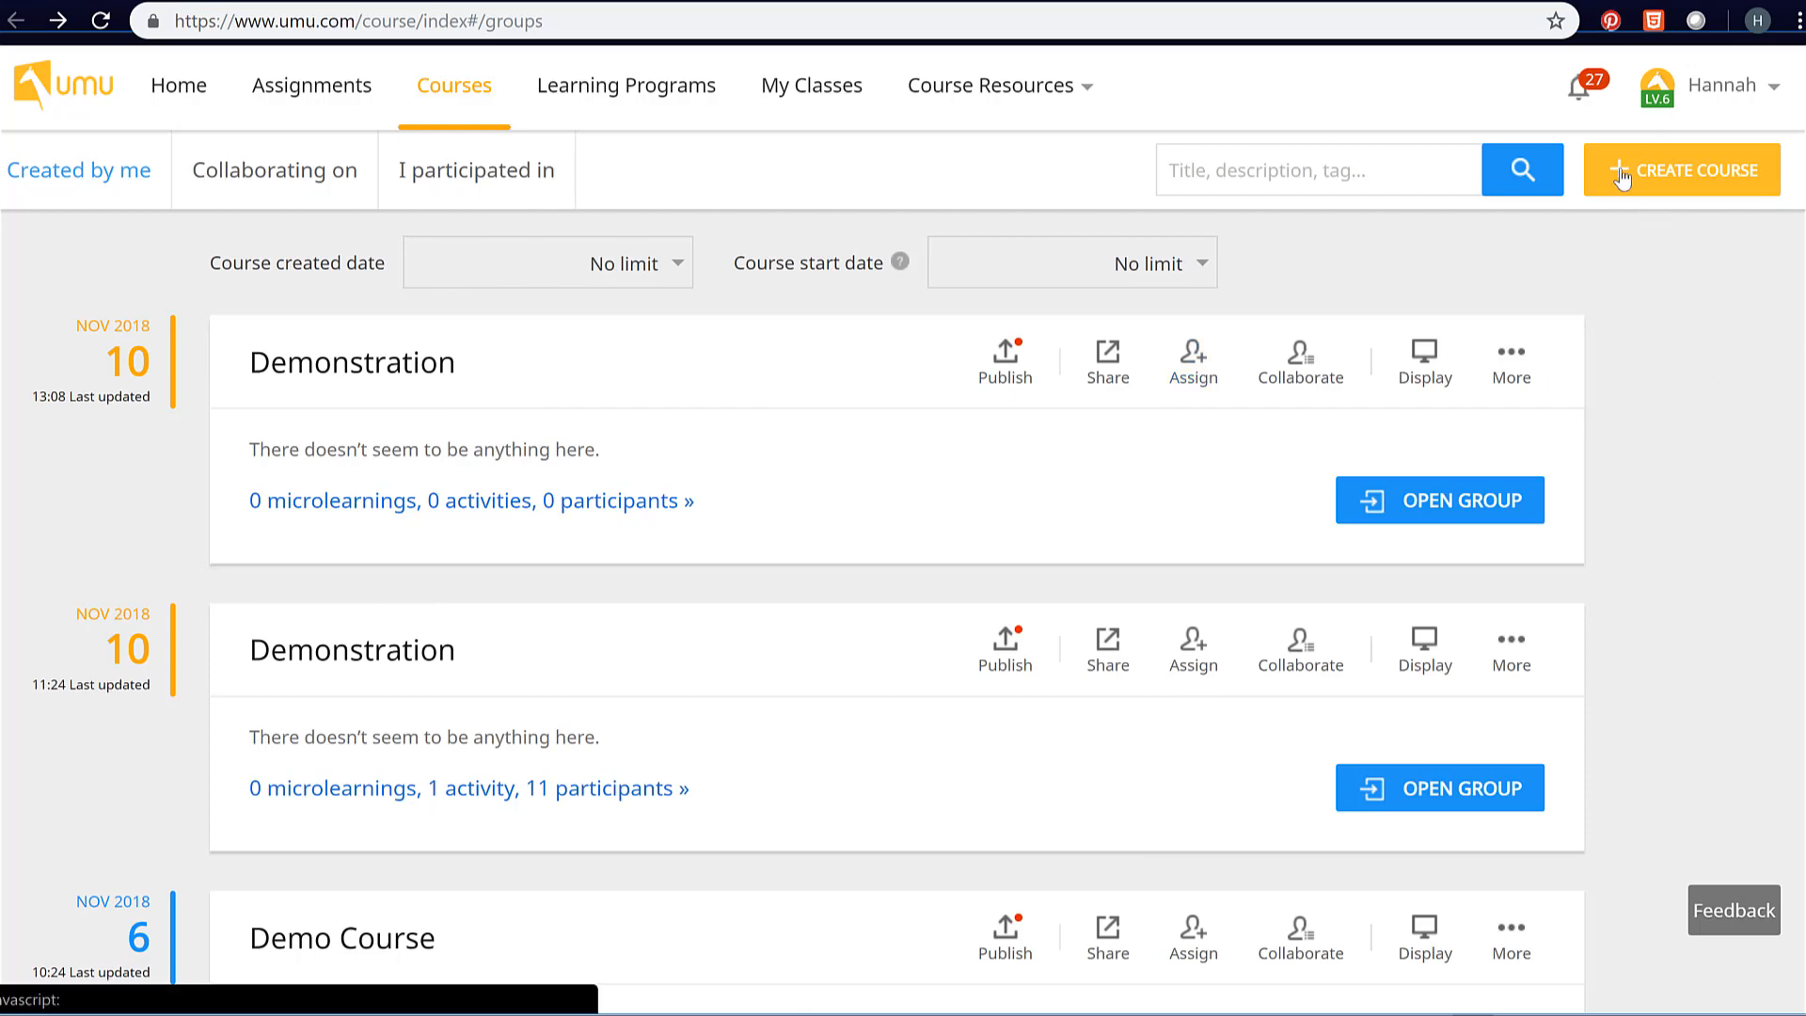
Create a new course titled Demonstration with the course type Instructor led training and content type Workplace training.
click(1622, 176)
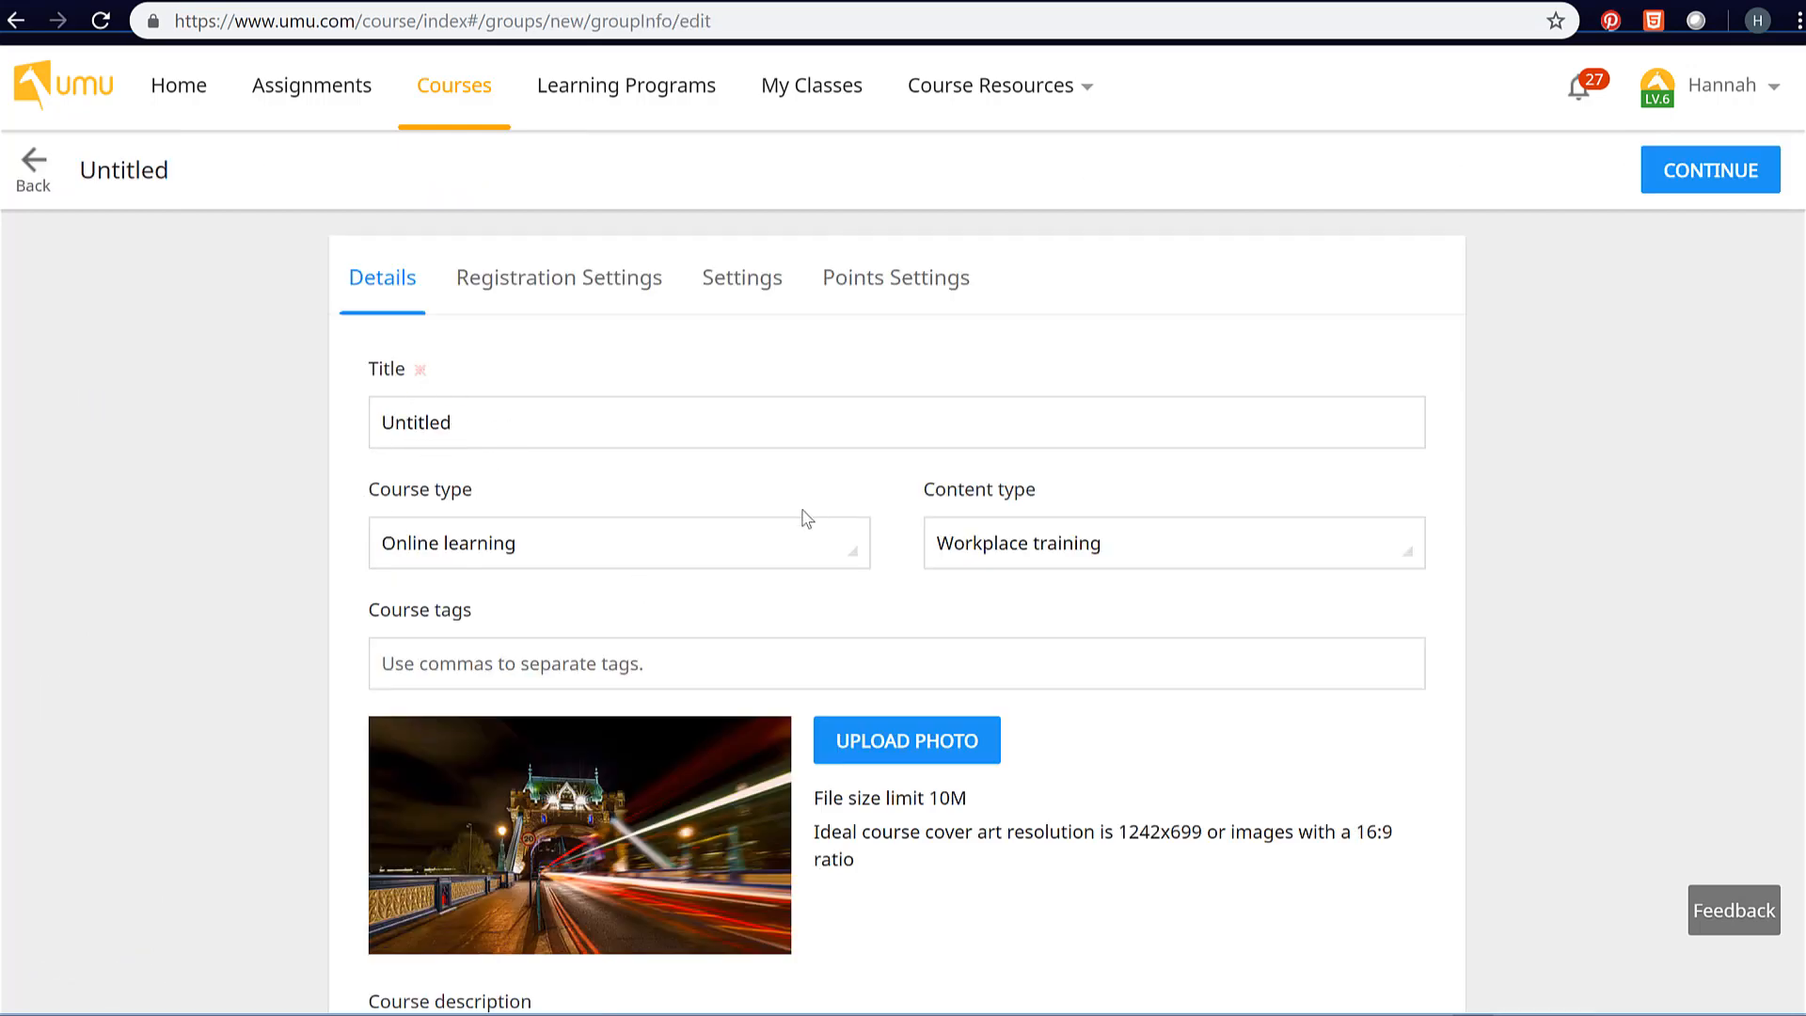
scroll(758, 585, down, 4)
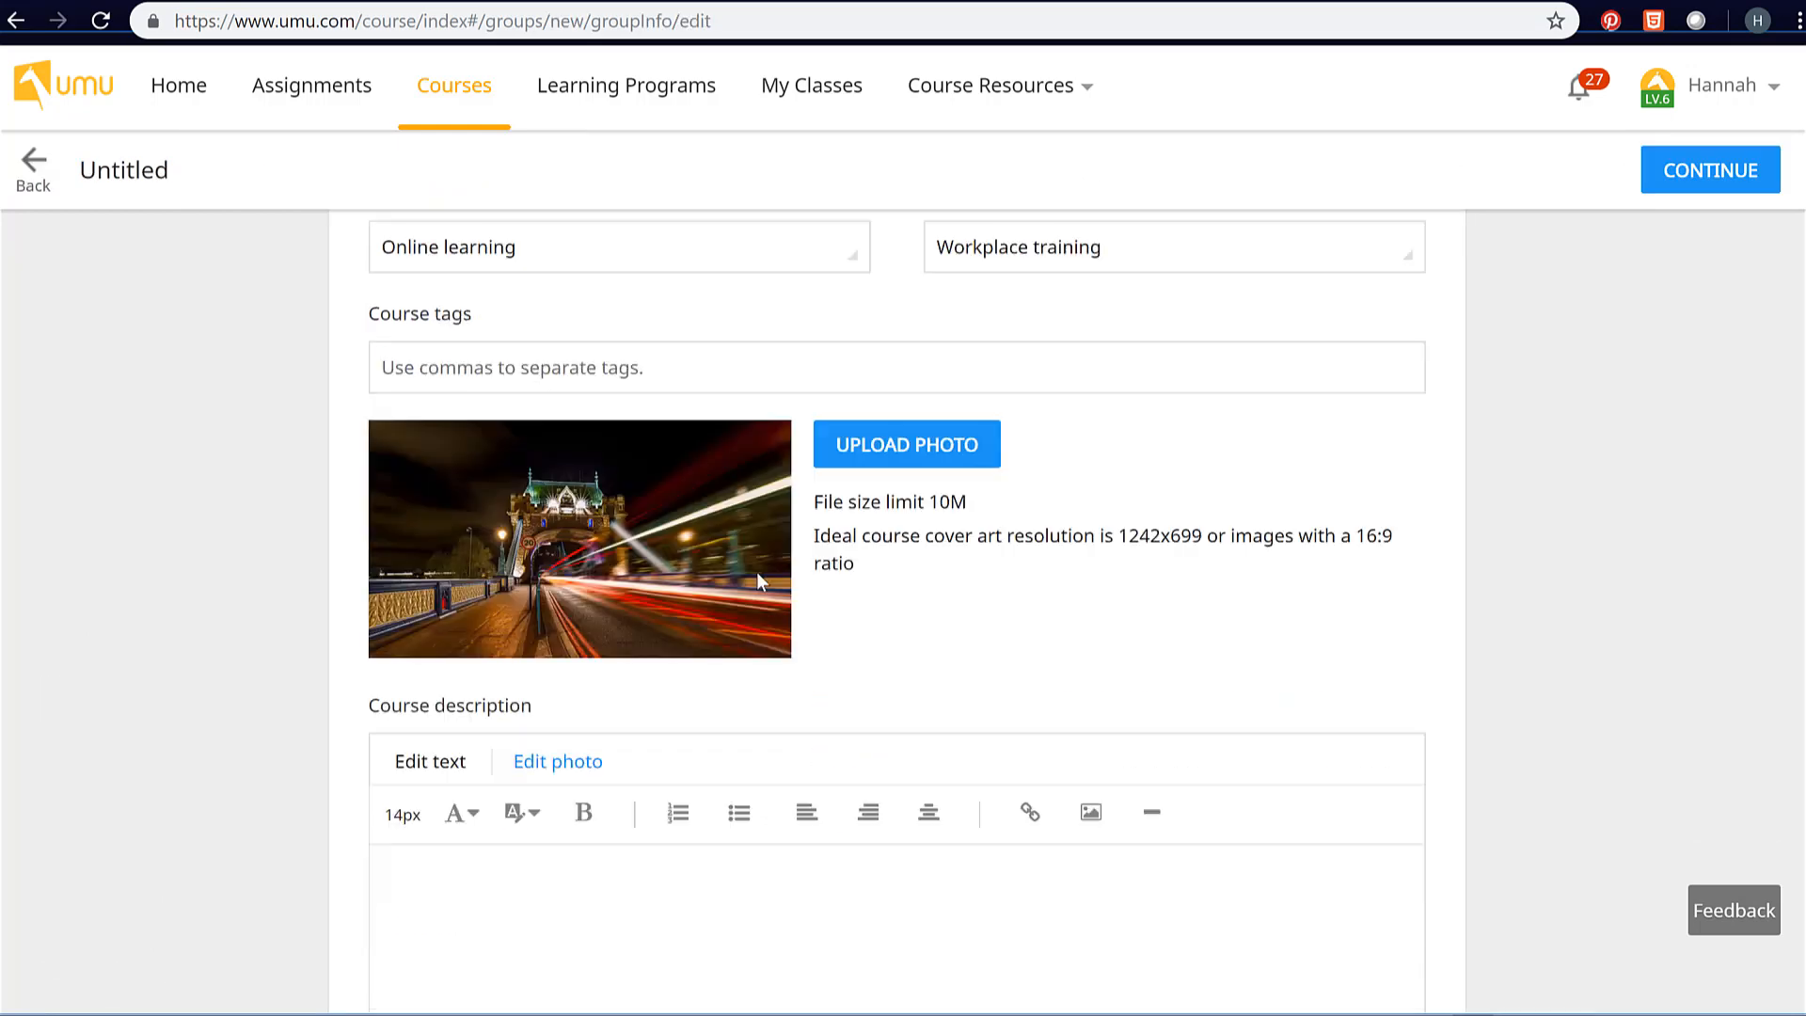
scroll(760, 577, down, 1)
scroll(758, 466, up, 2)
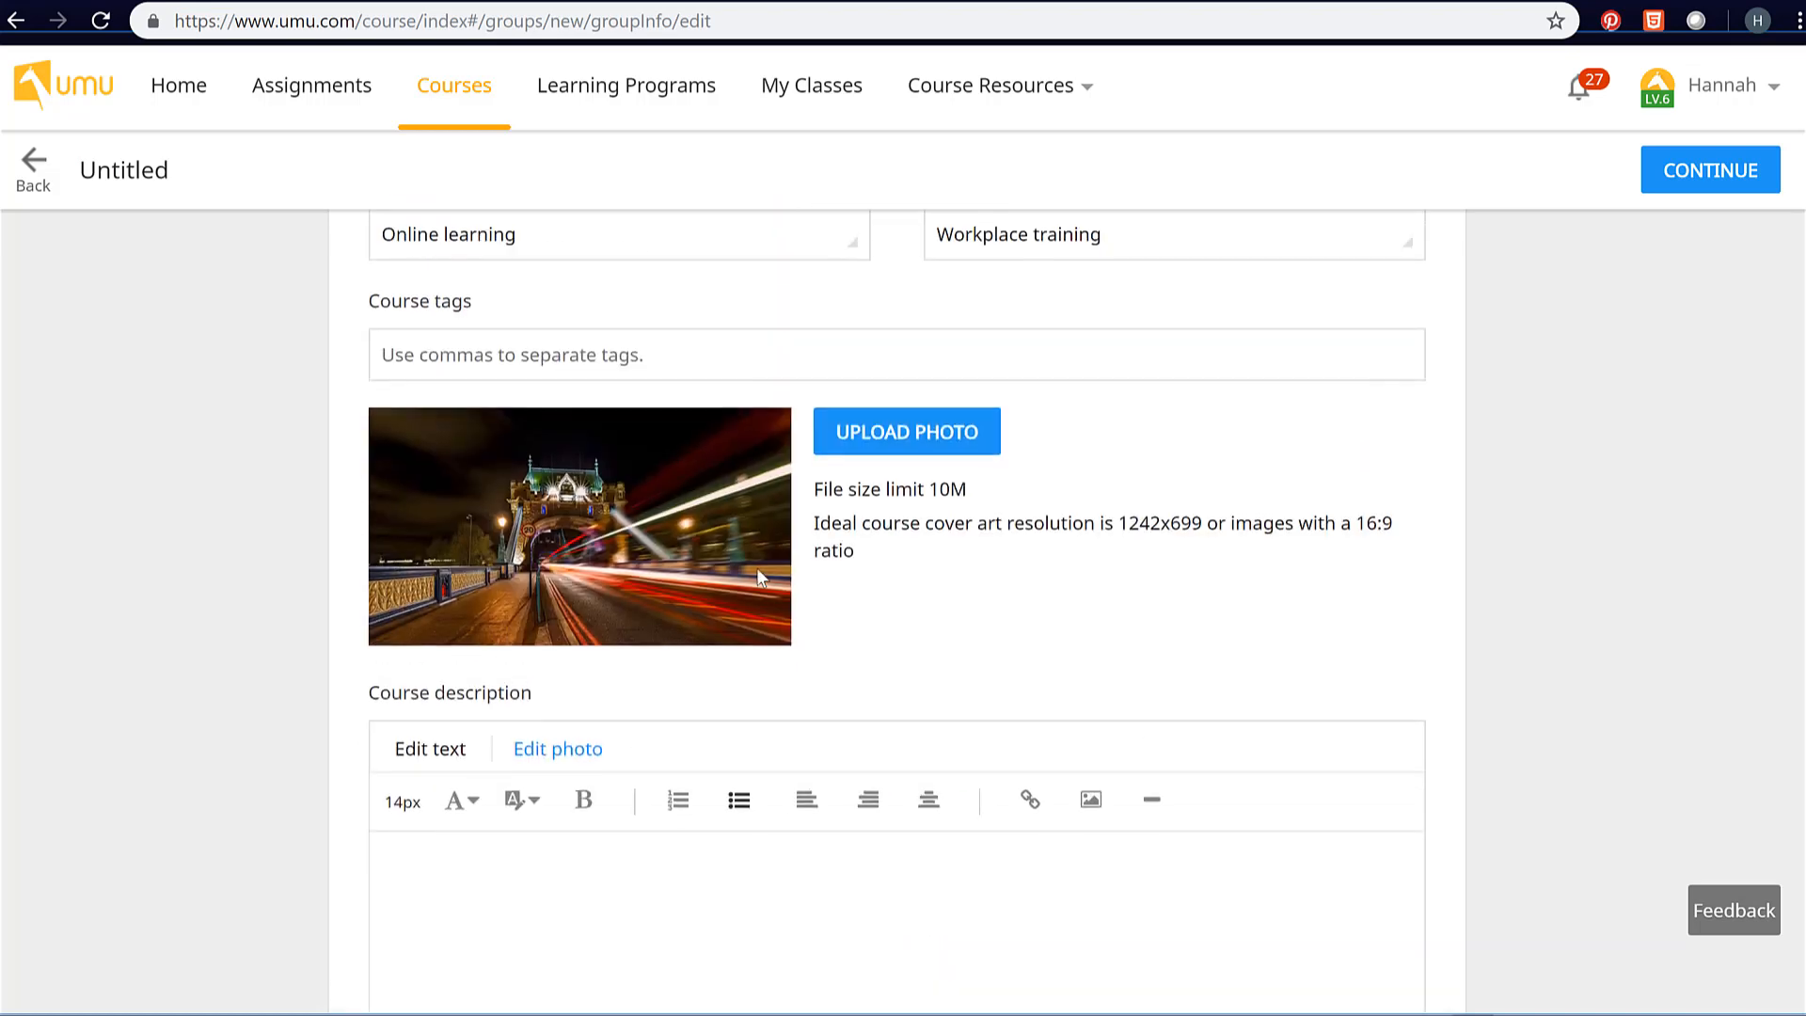
scroll(760, 577, up, 3)
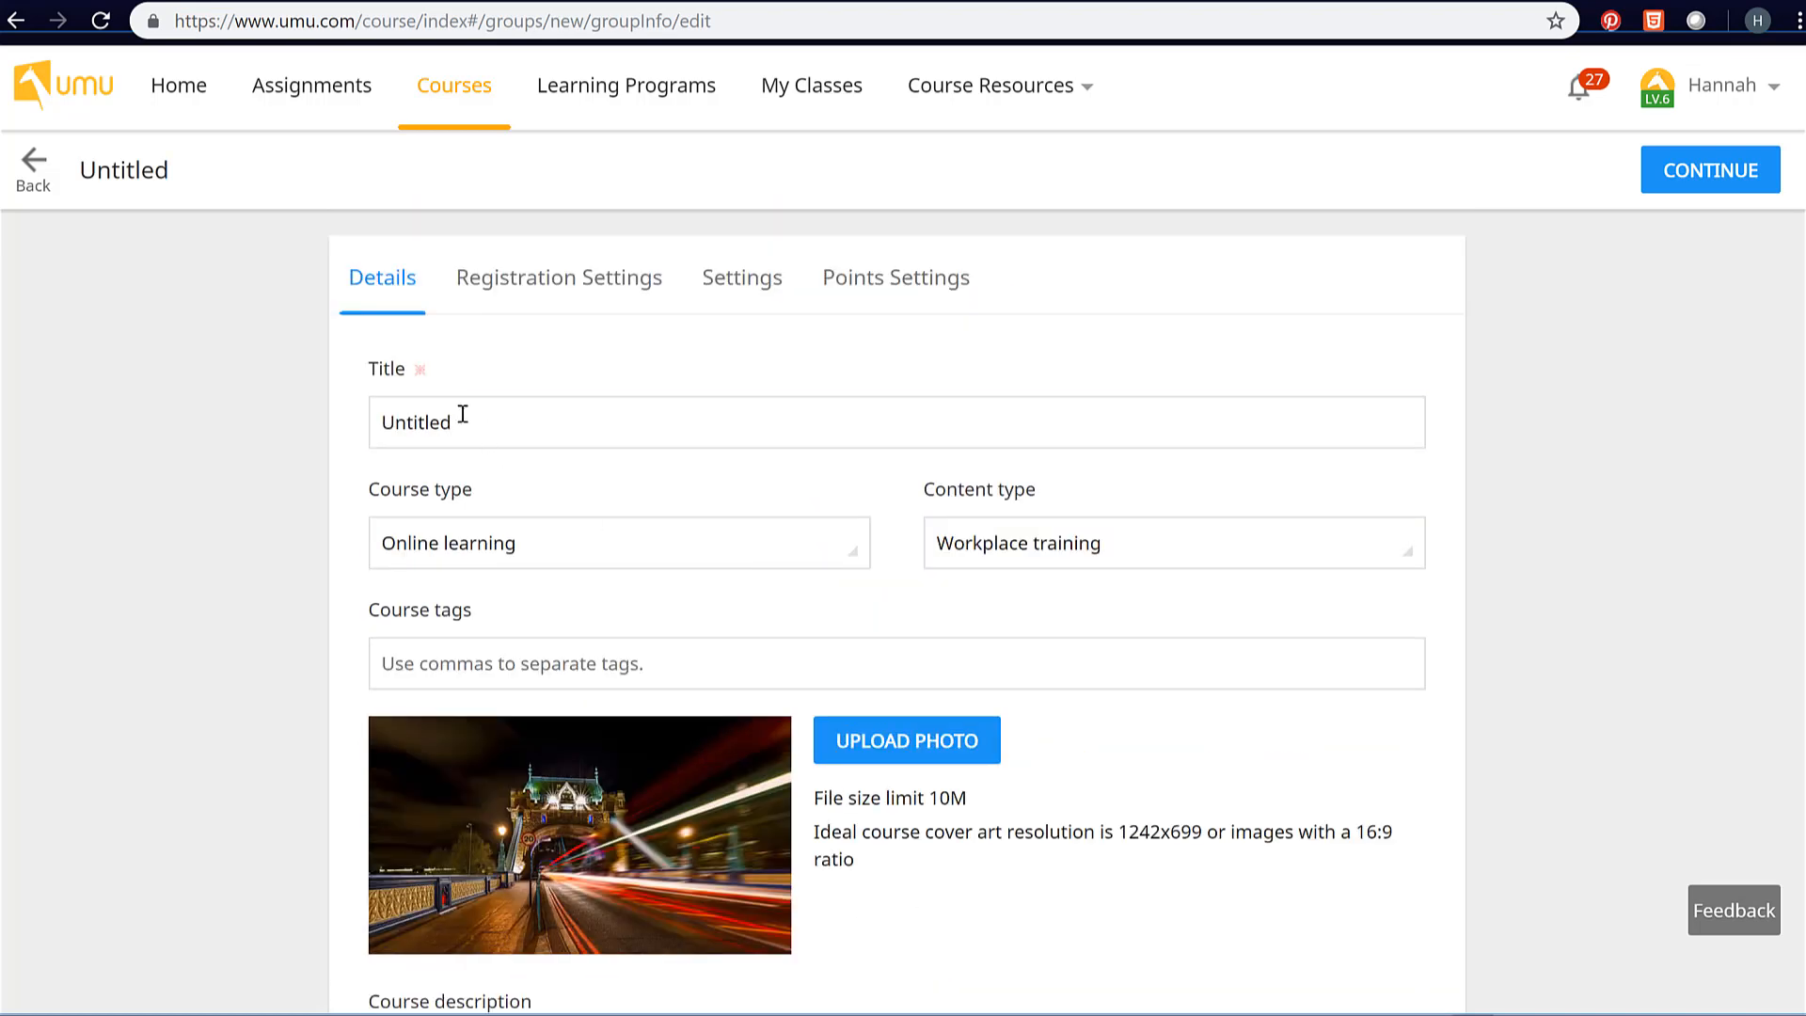
click(463, 414)
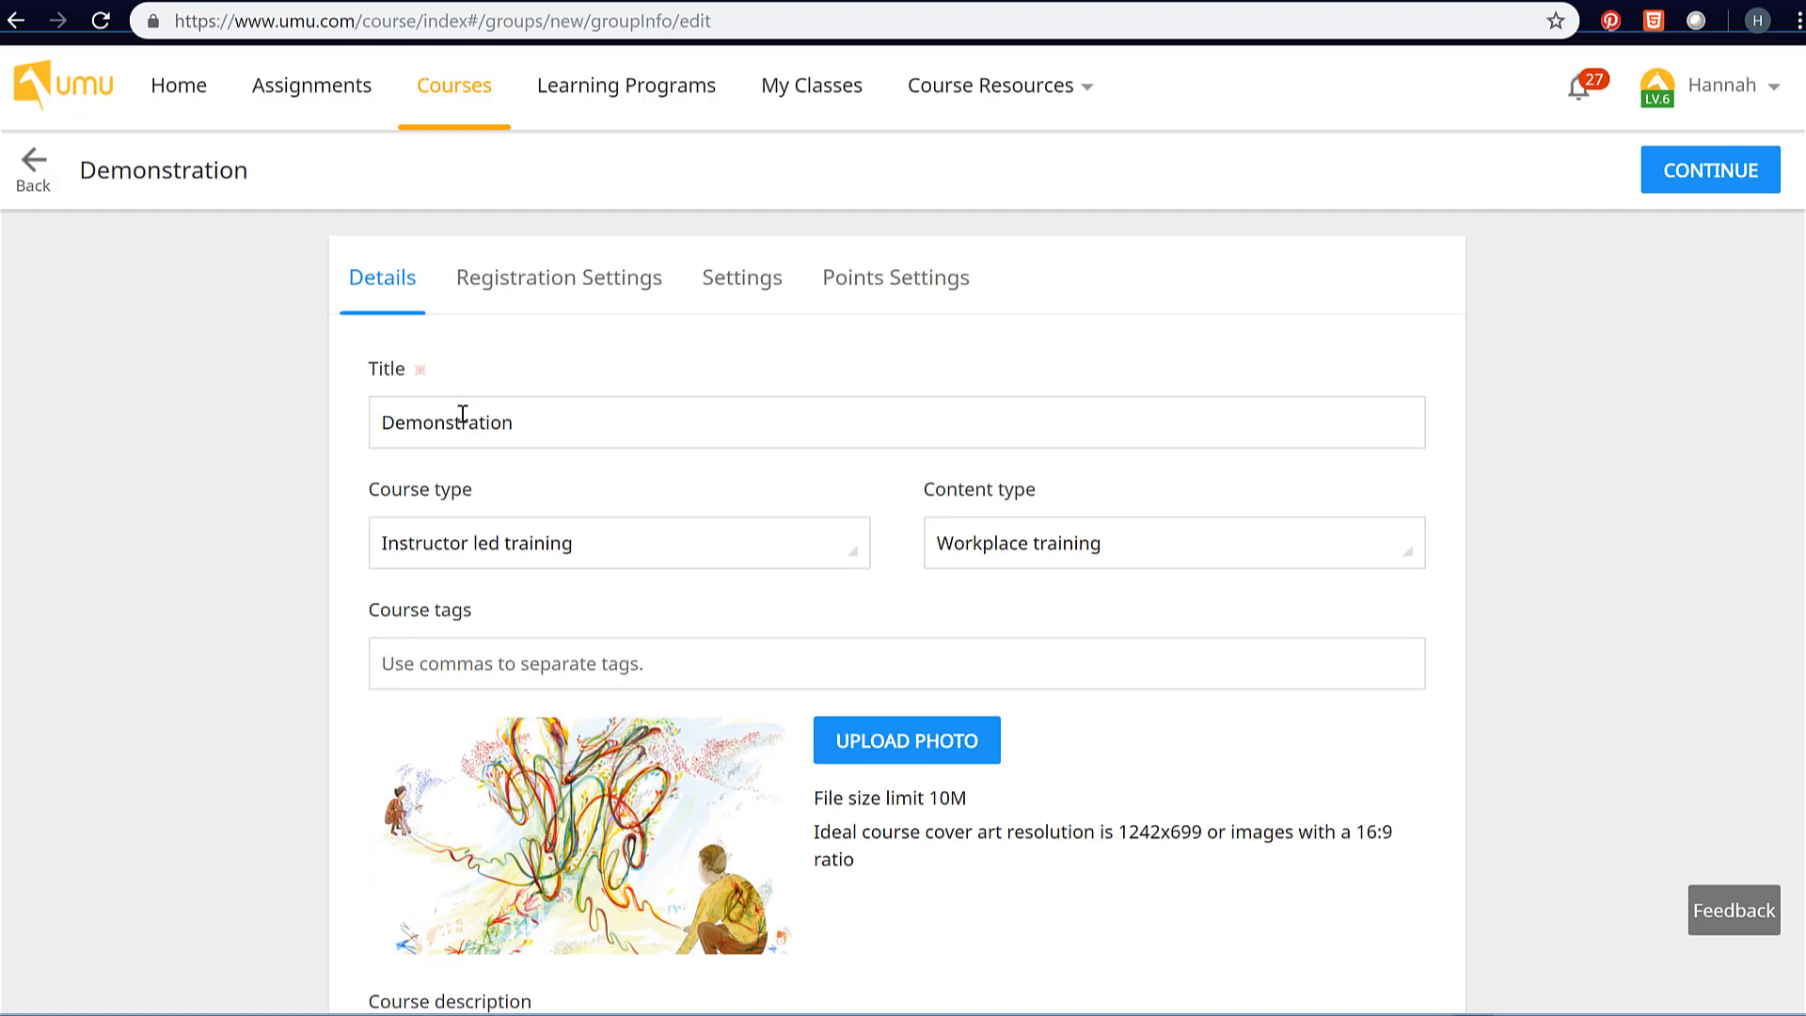
scroll(655, 597, down, 1)
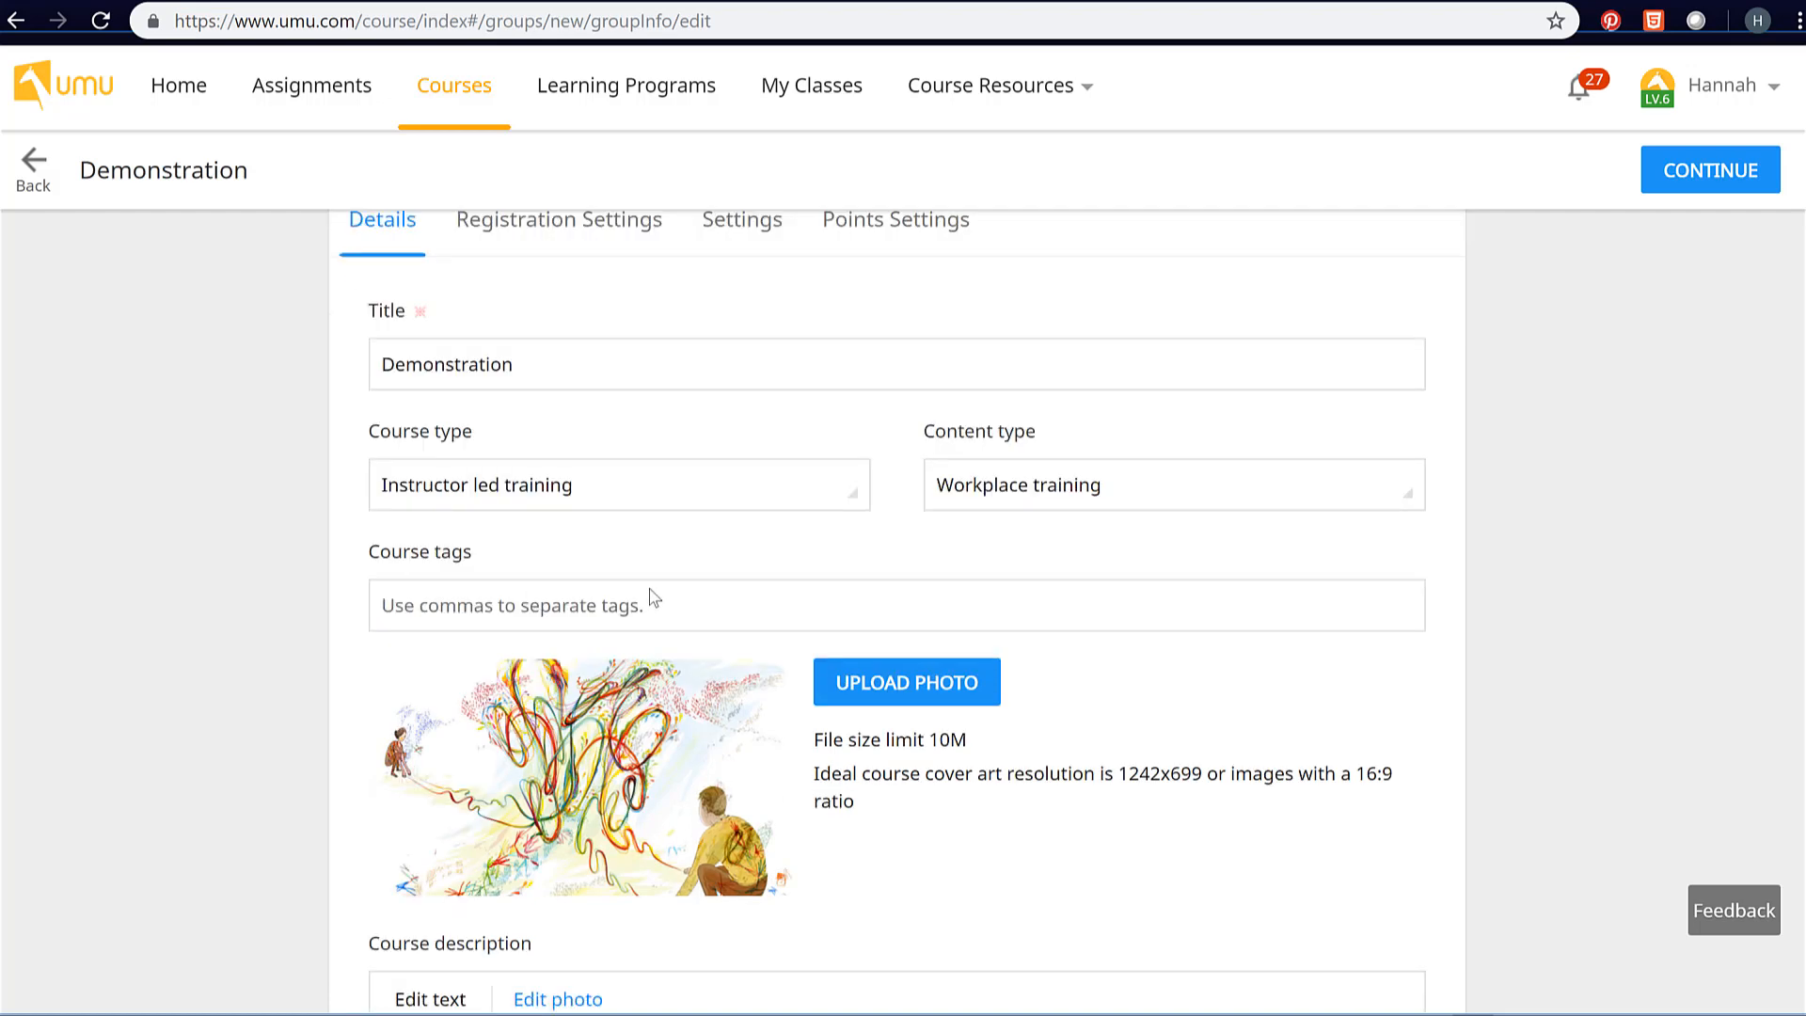
scroll(651, 574, down, 9)
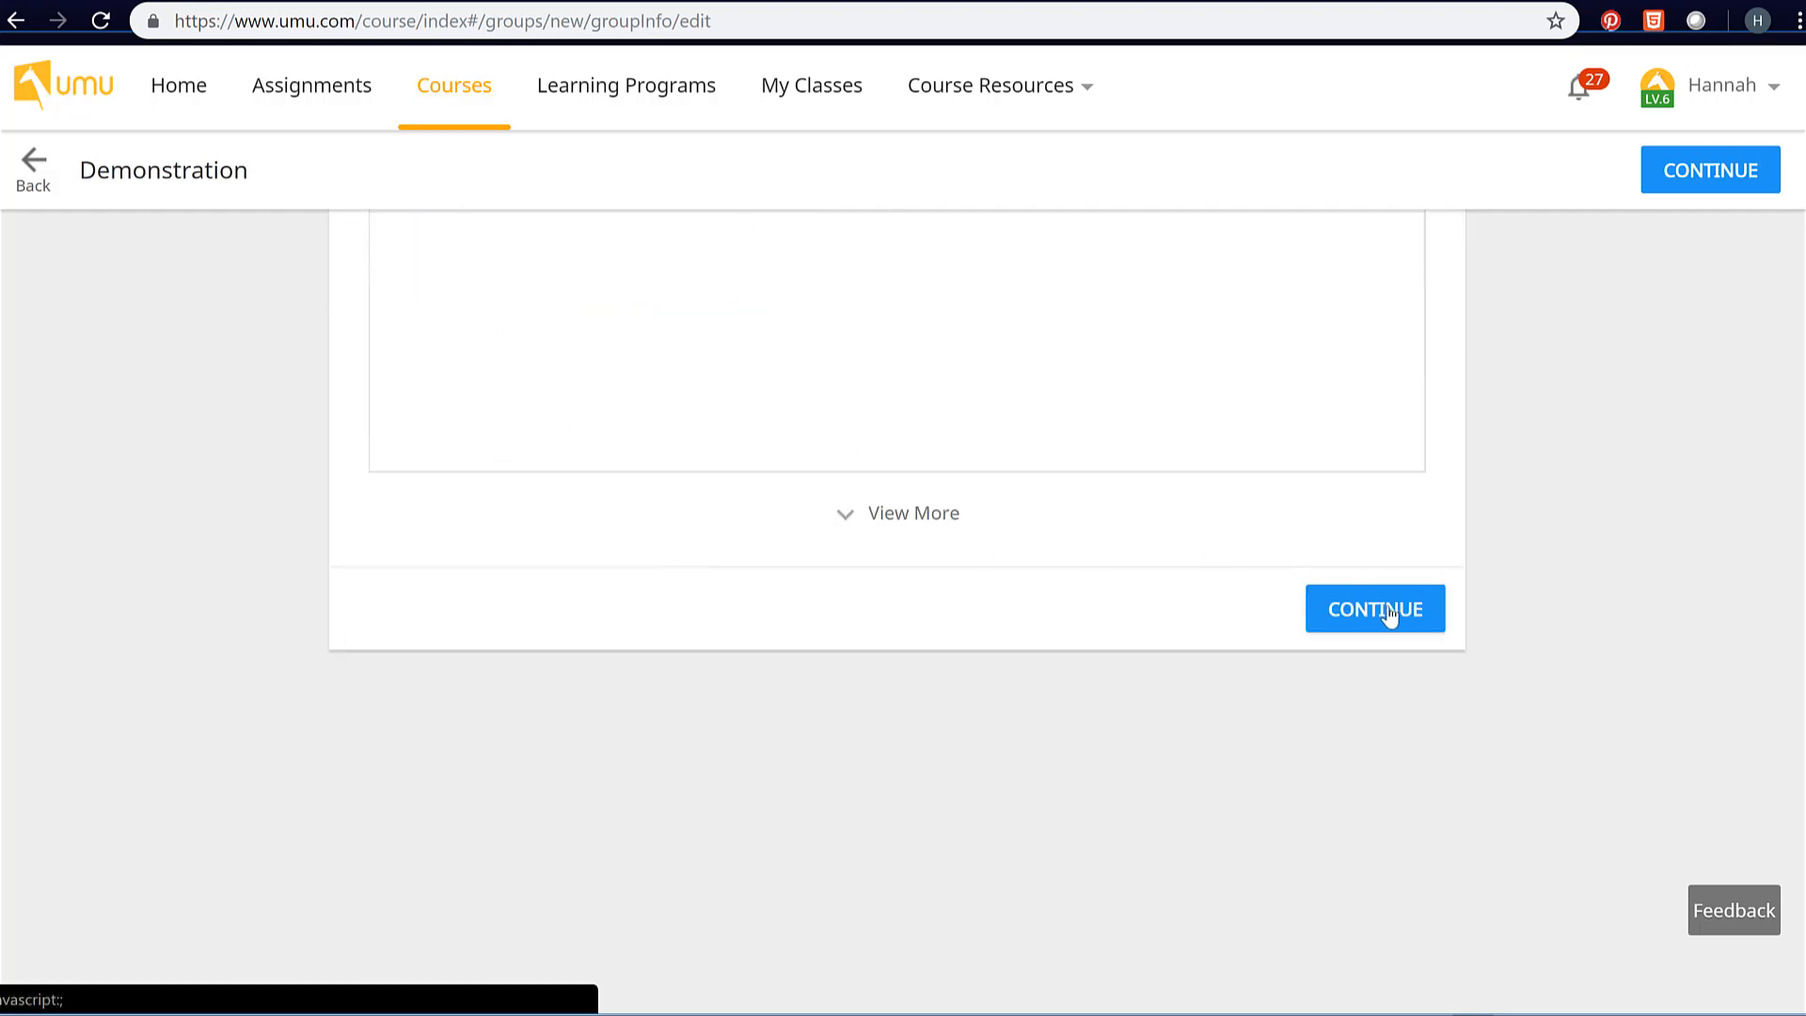
click(1389, 612)
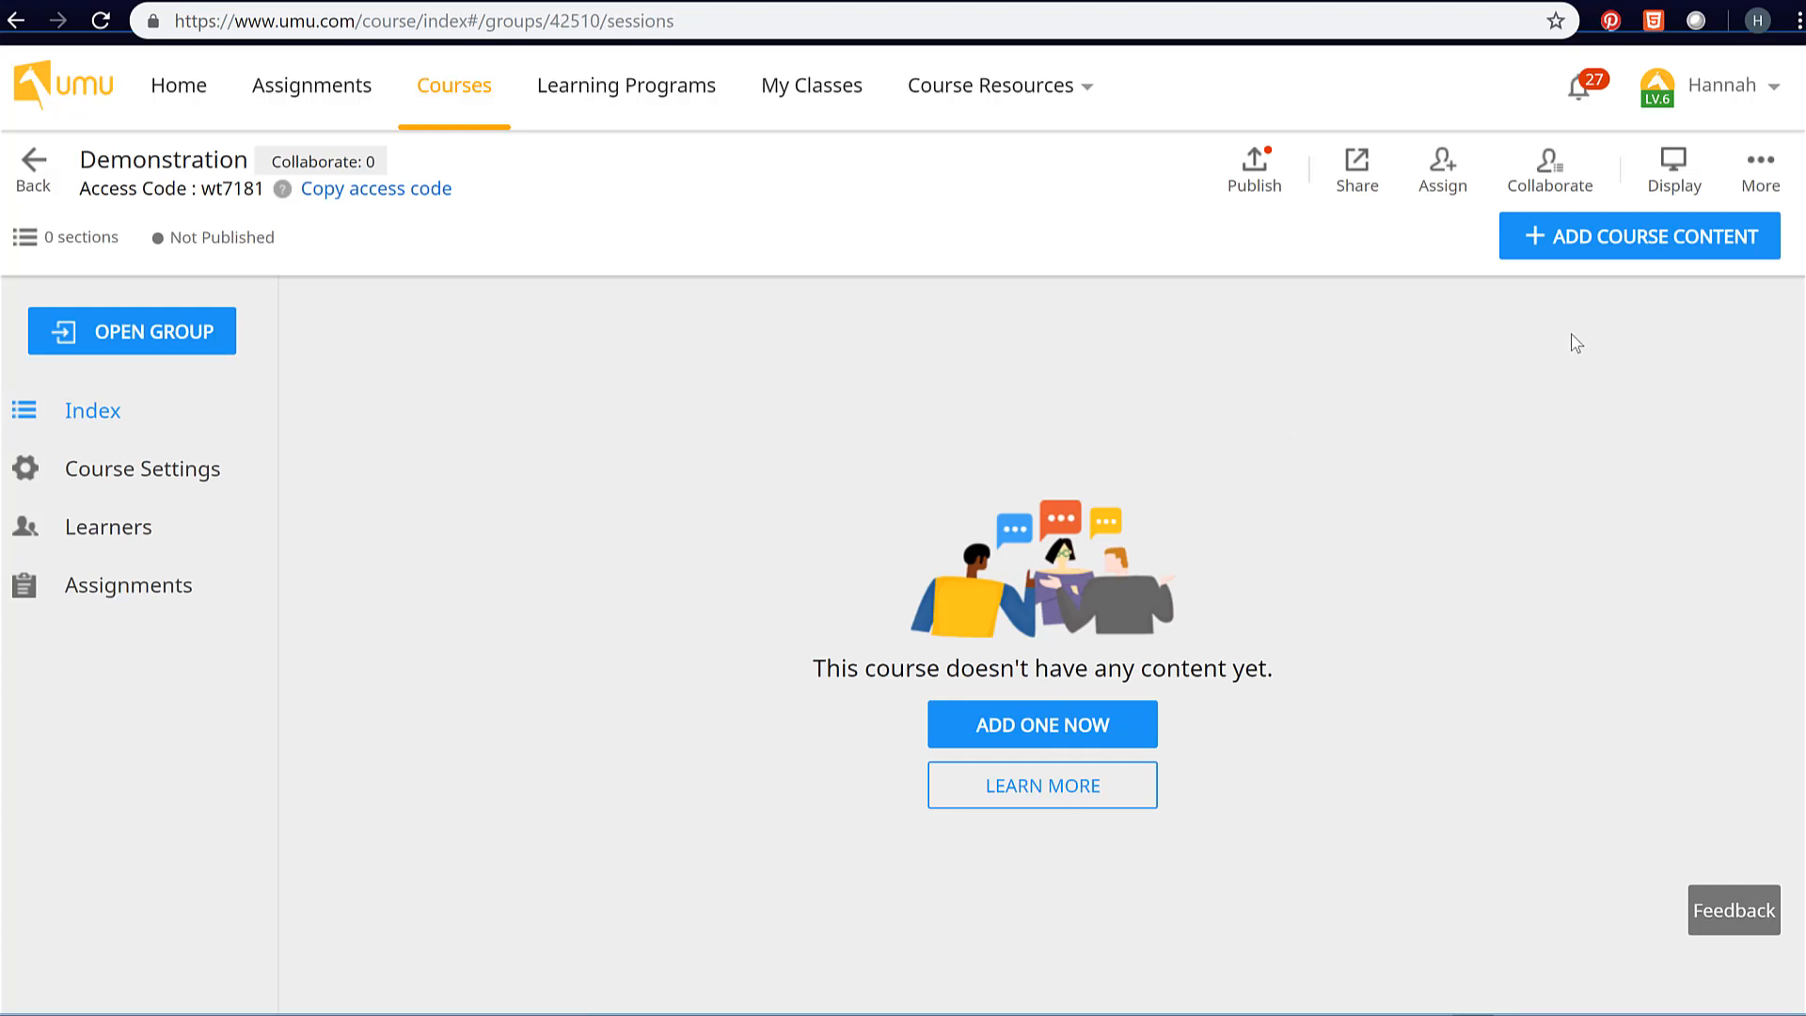
Add a Q&A activity to the Demonstration course, select Required for it and review its other Q&A settings.
click(1532, 246)
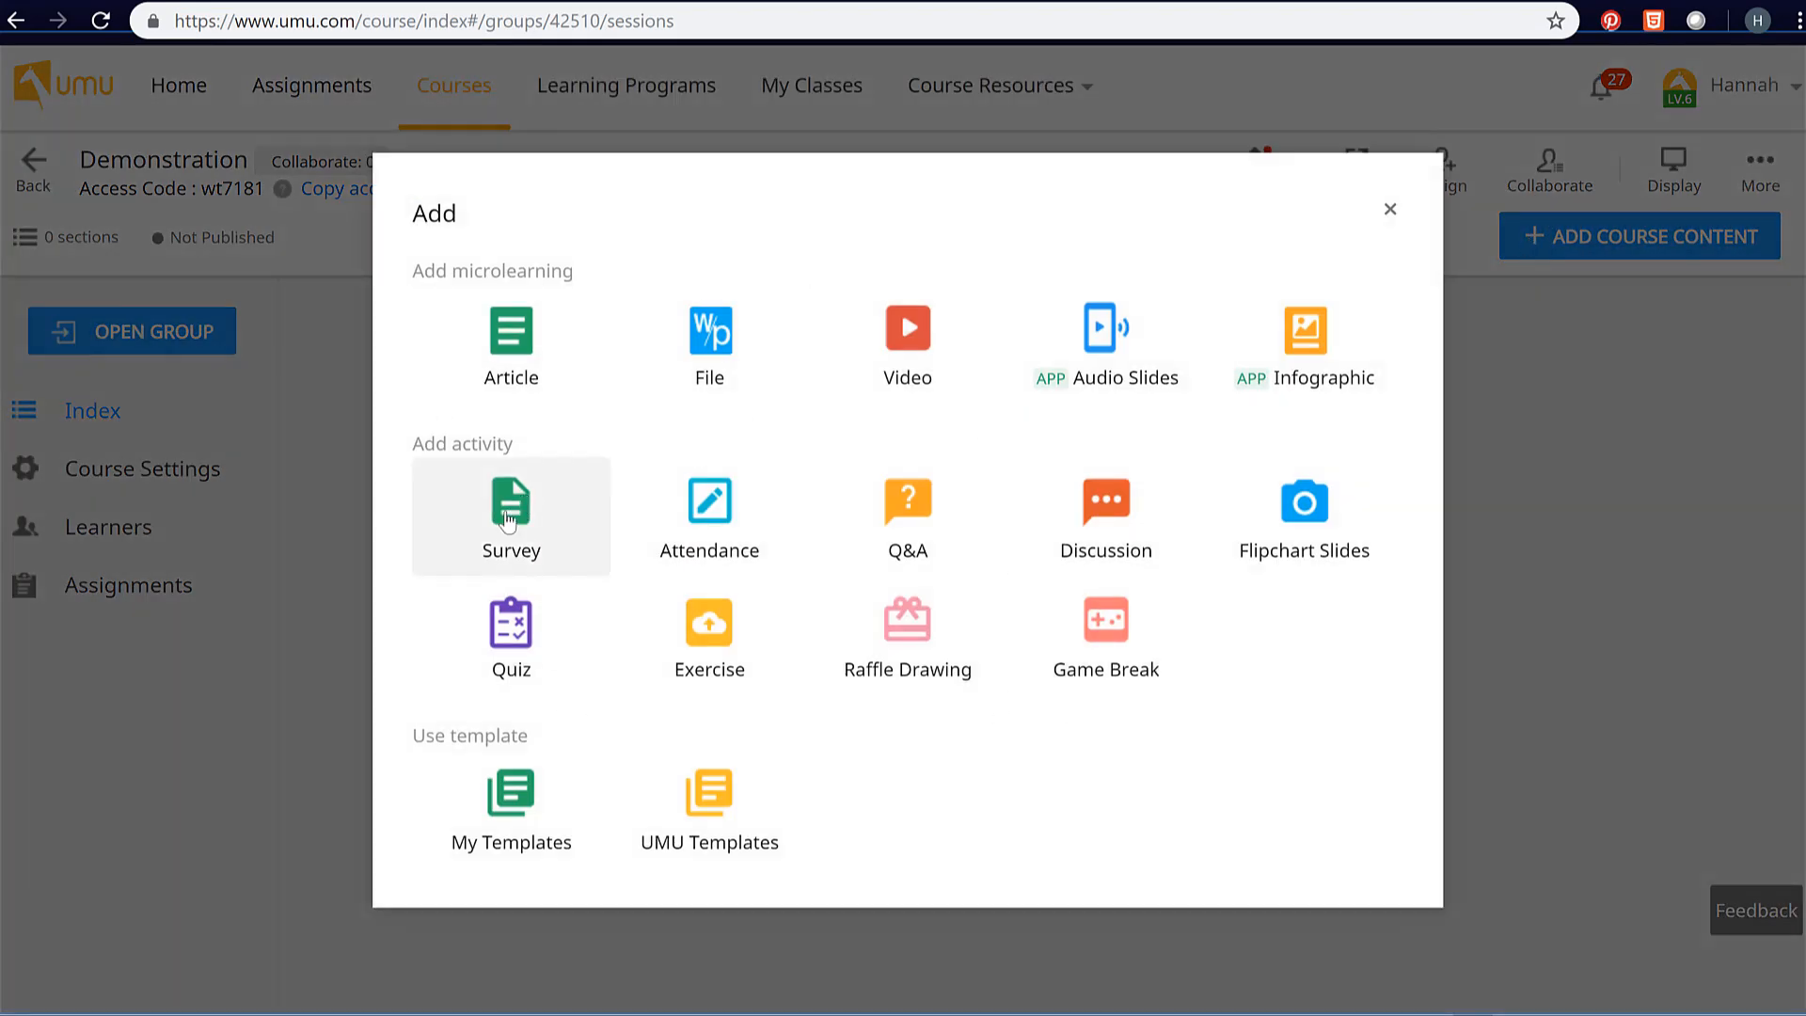
click(913, 527)
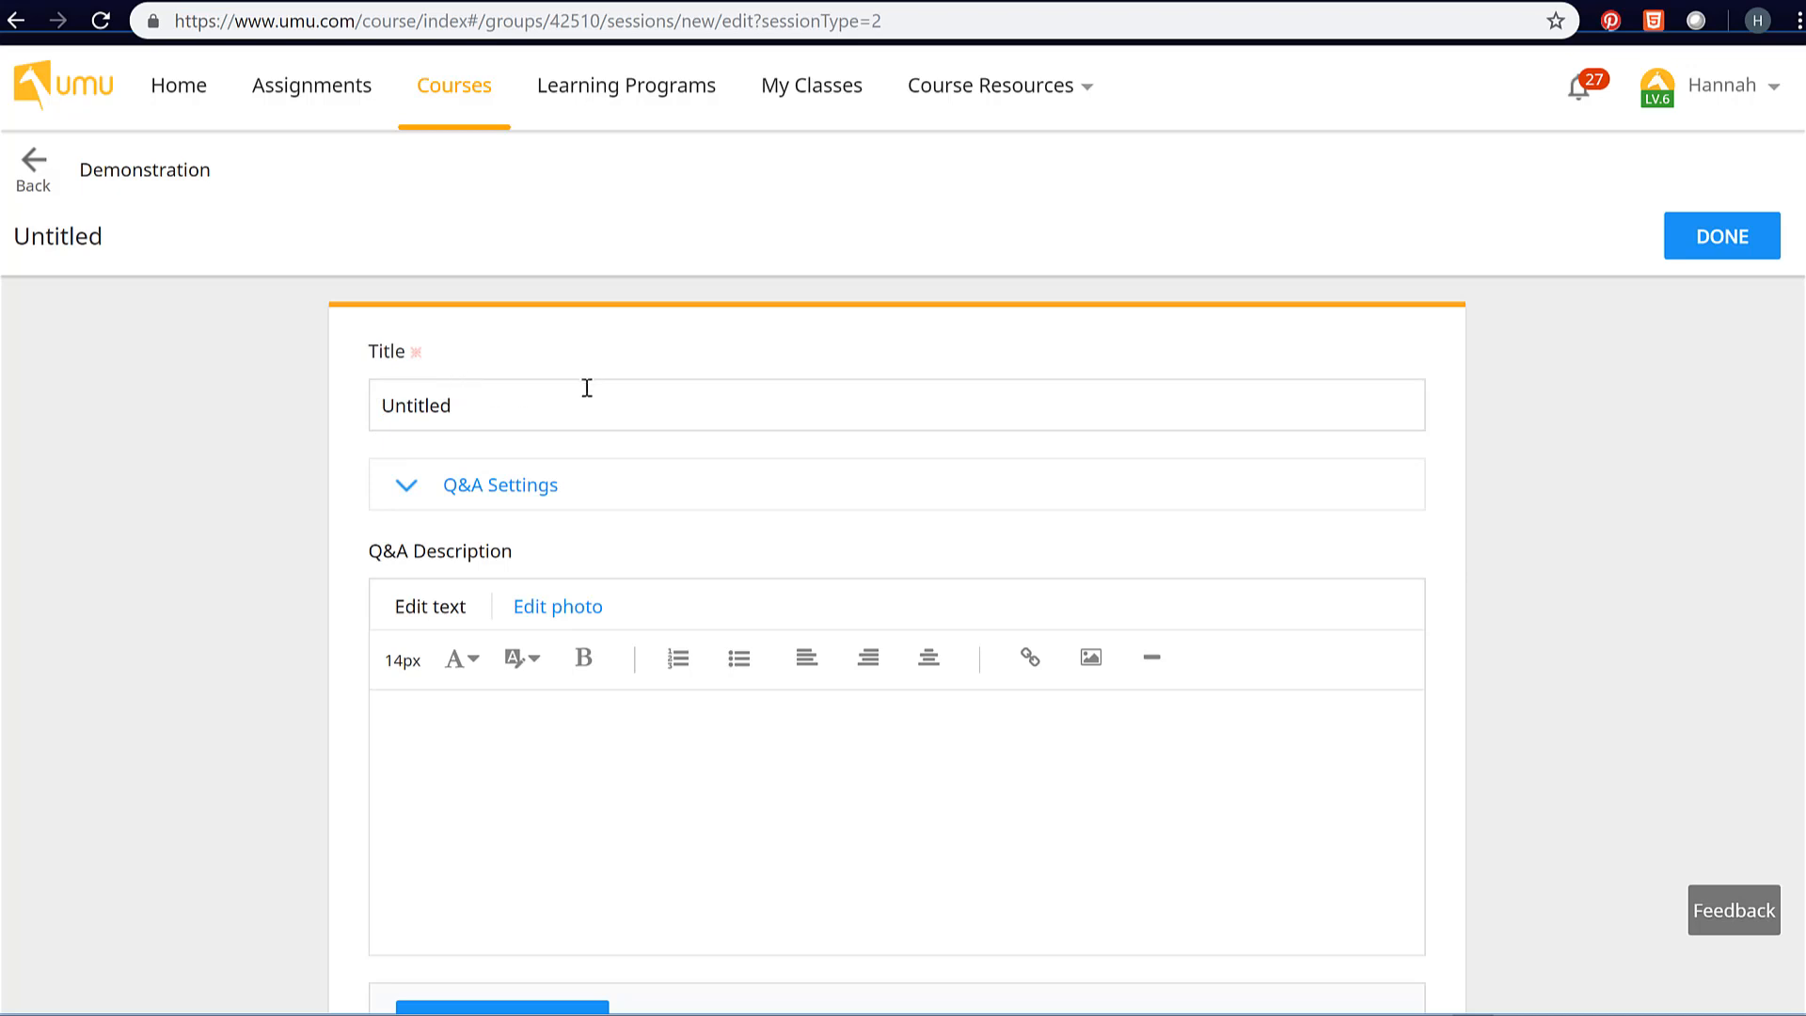
click(477, 484)
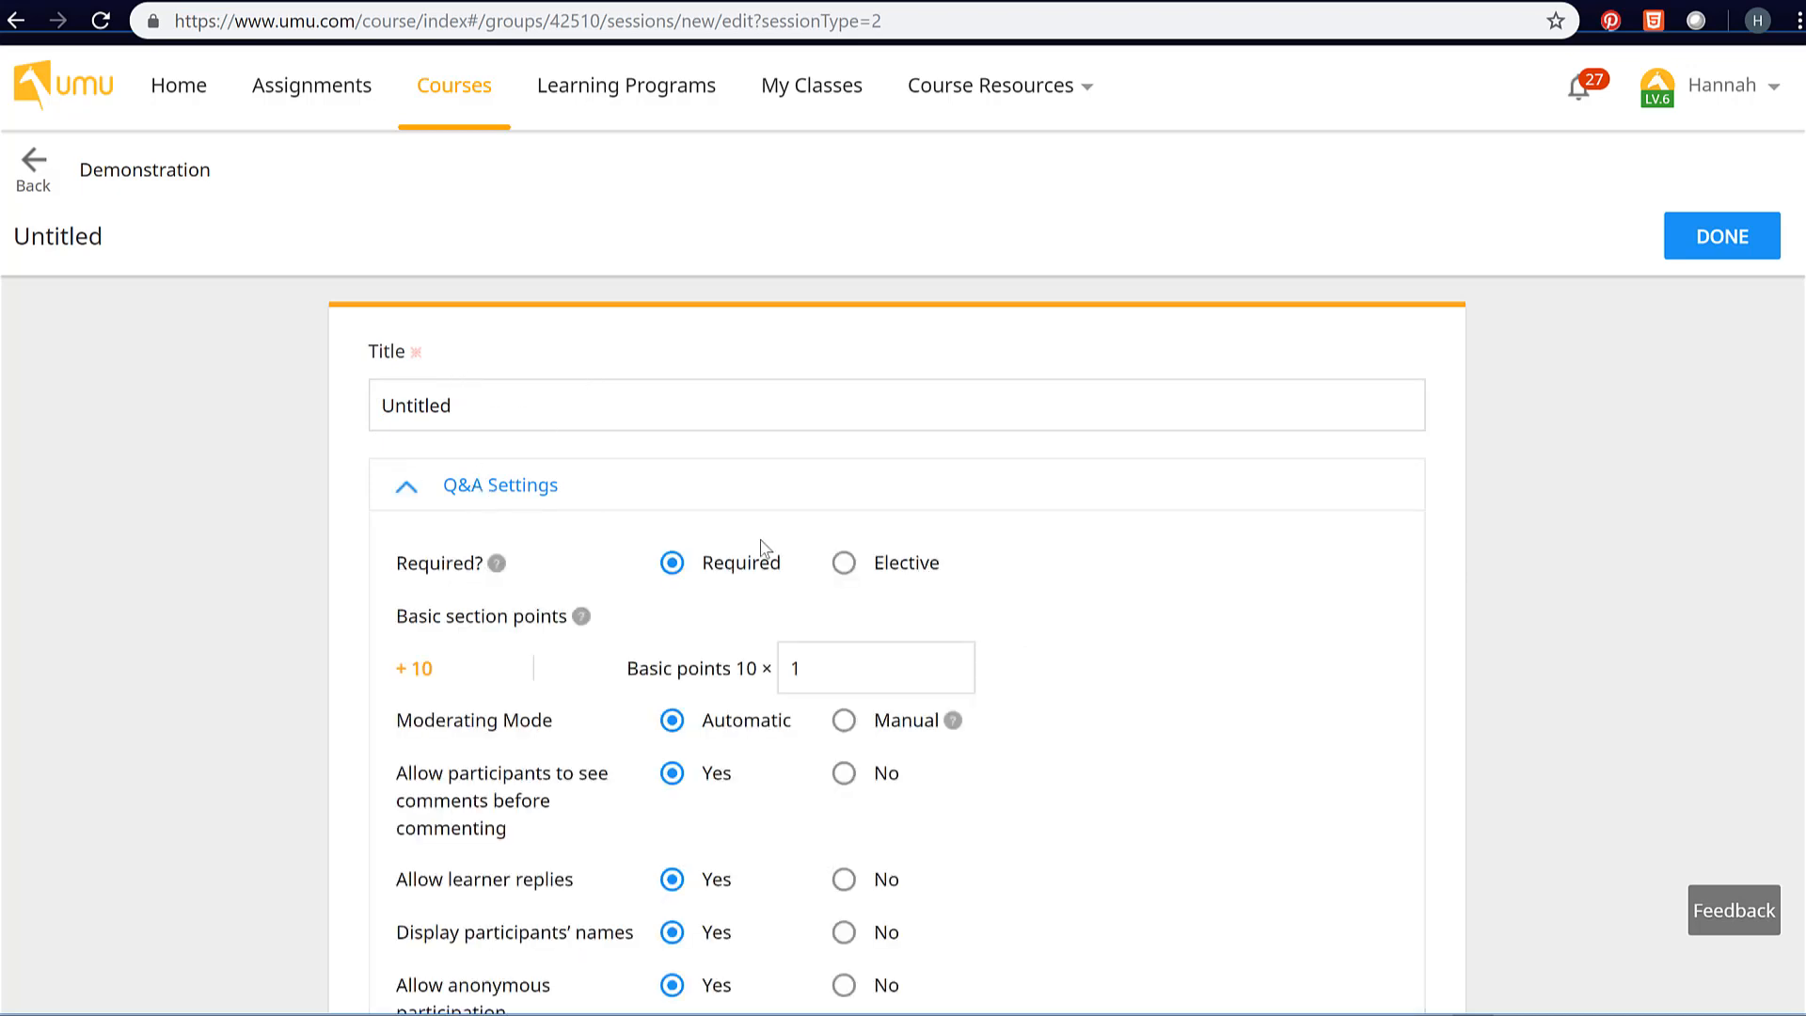
click(673, 566)
scroll(1154, 685, down, 2)
scroll(1156, 683, down, 2)
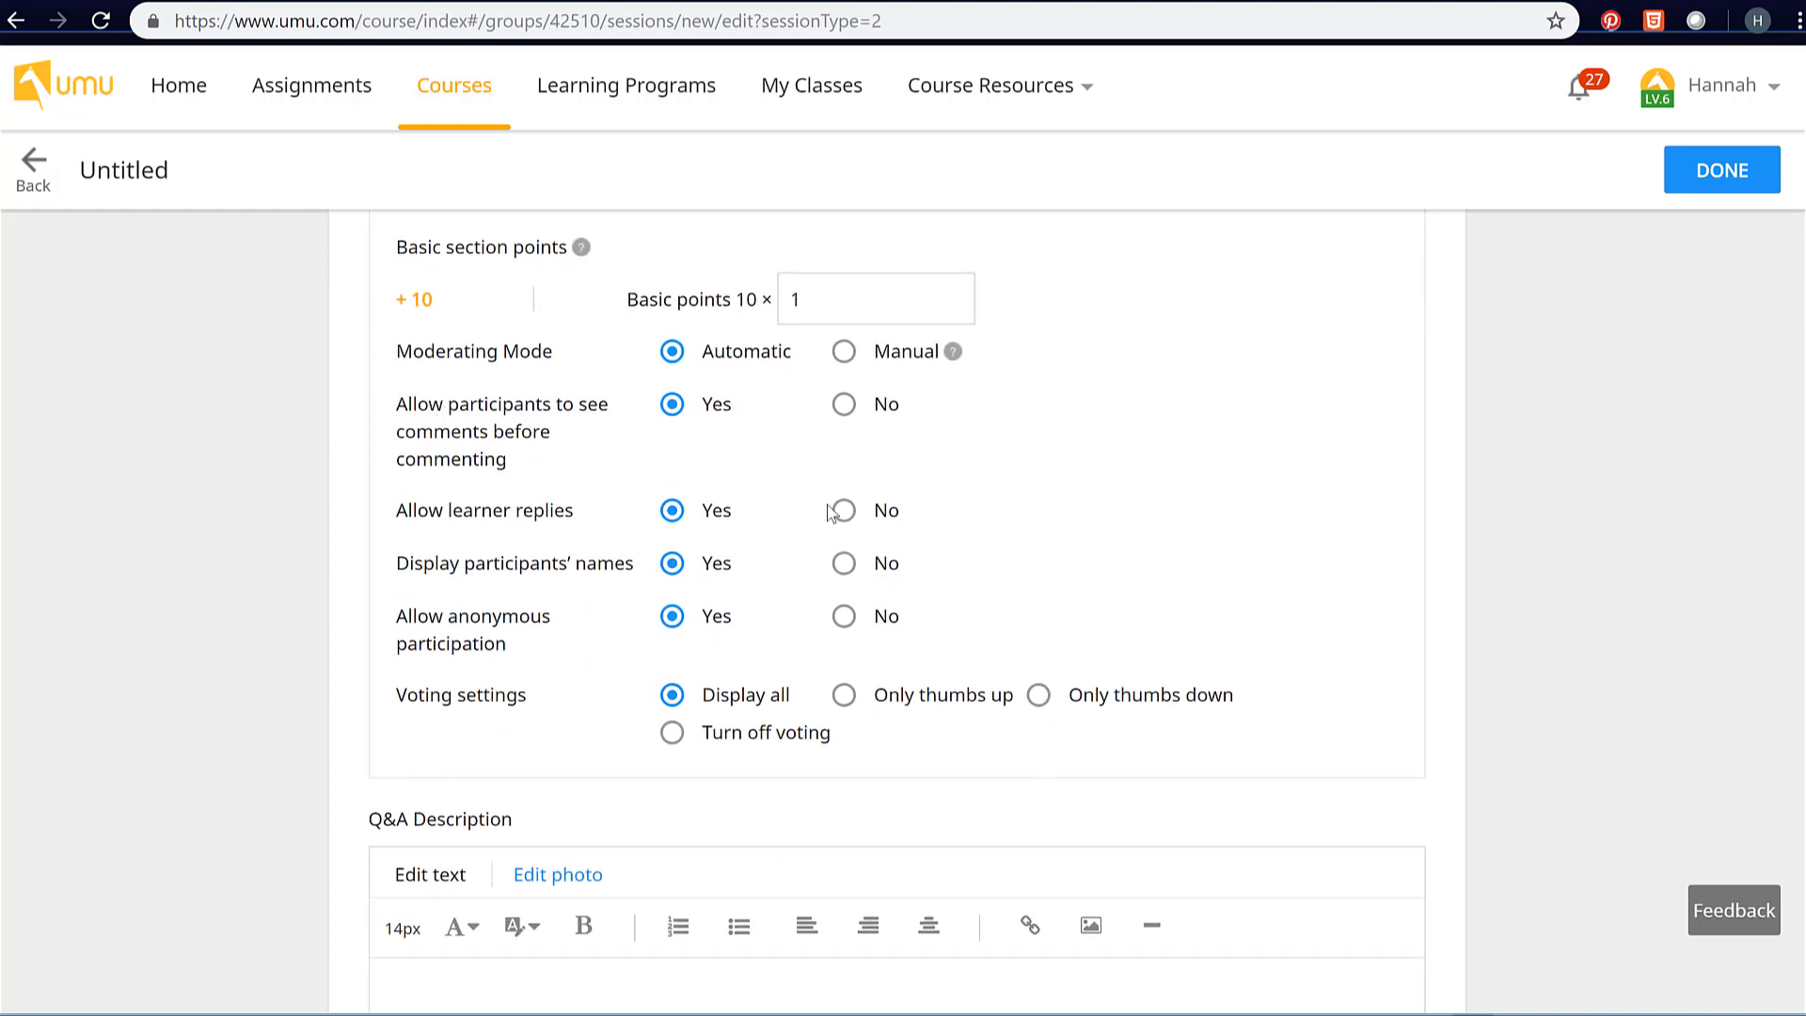
scroll(370, 443, up, 4)
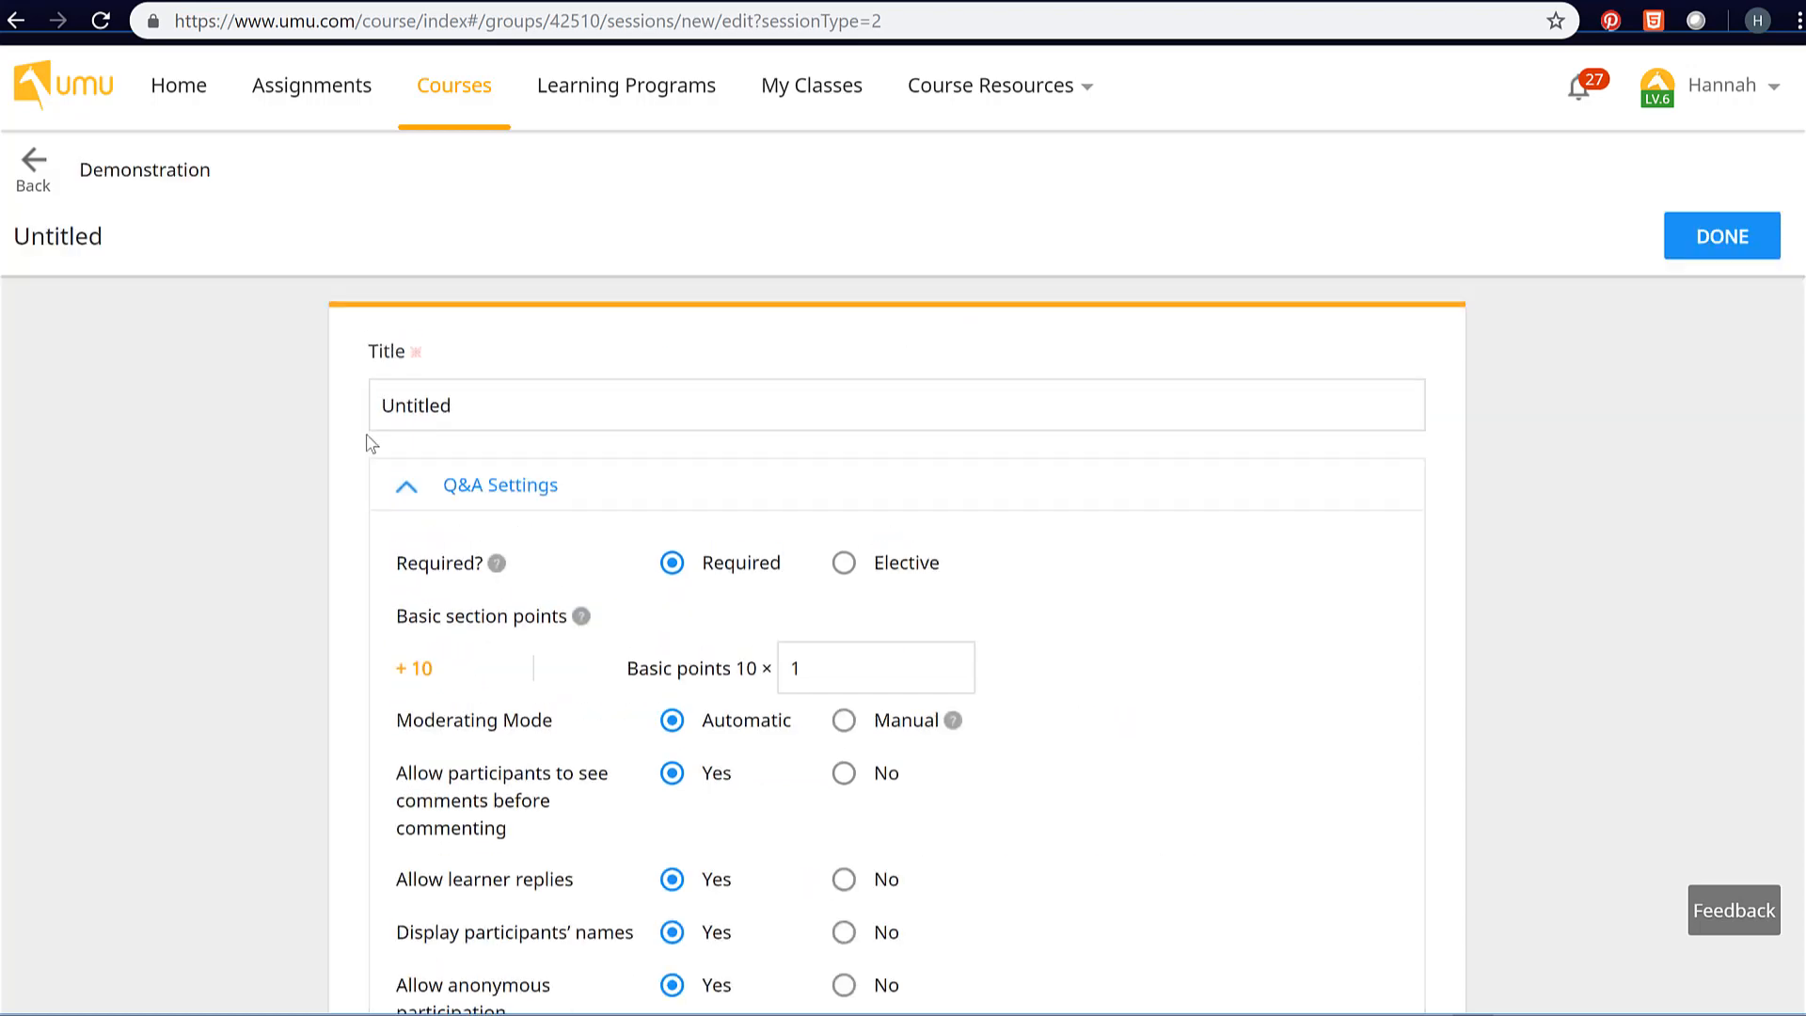
click(480, 503)
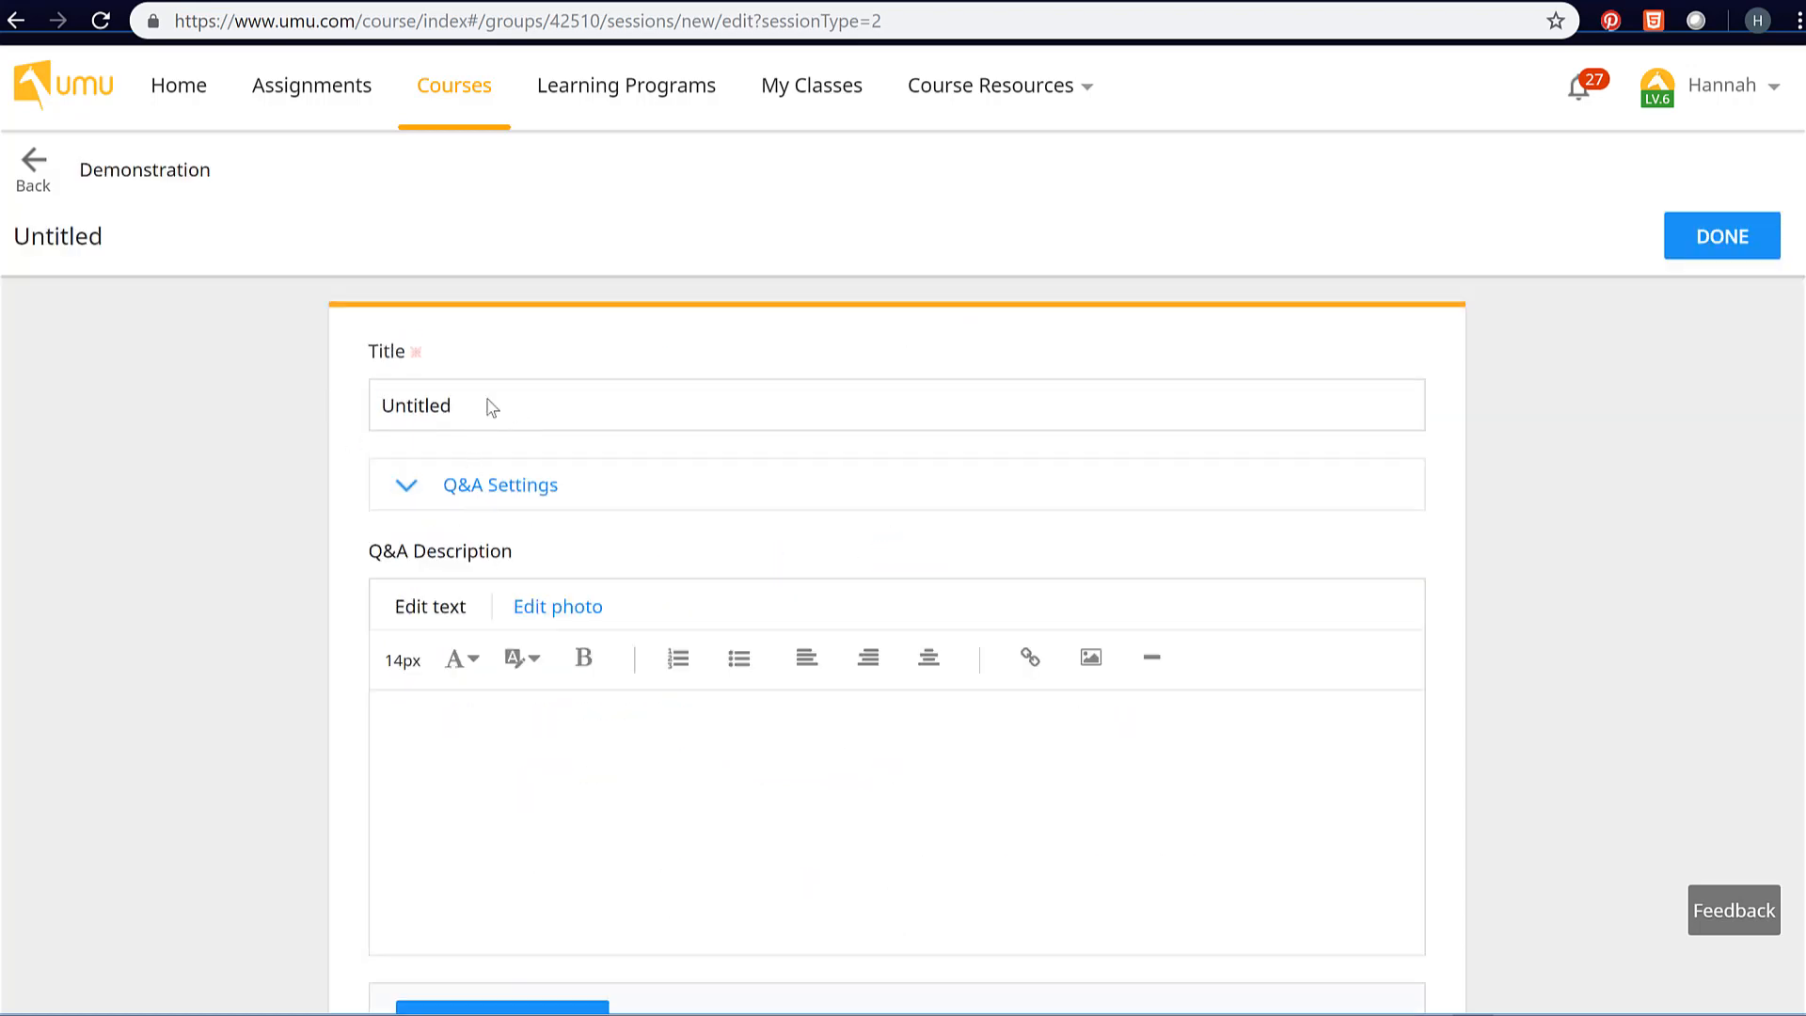
Set the Q&A activity's title to "Dream Vacation".
click(500, 425)
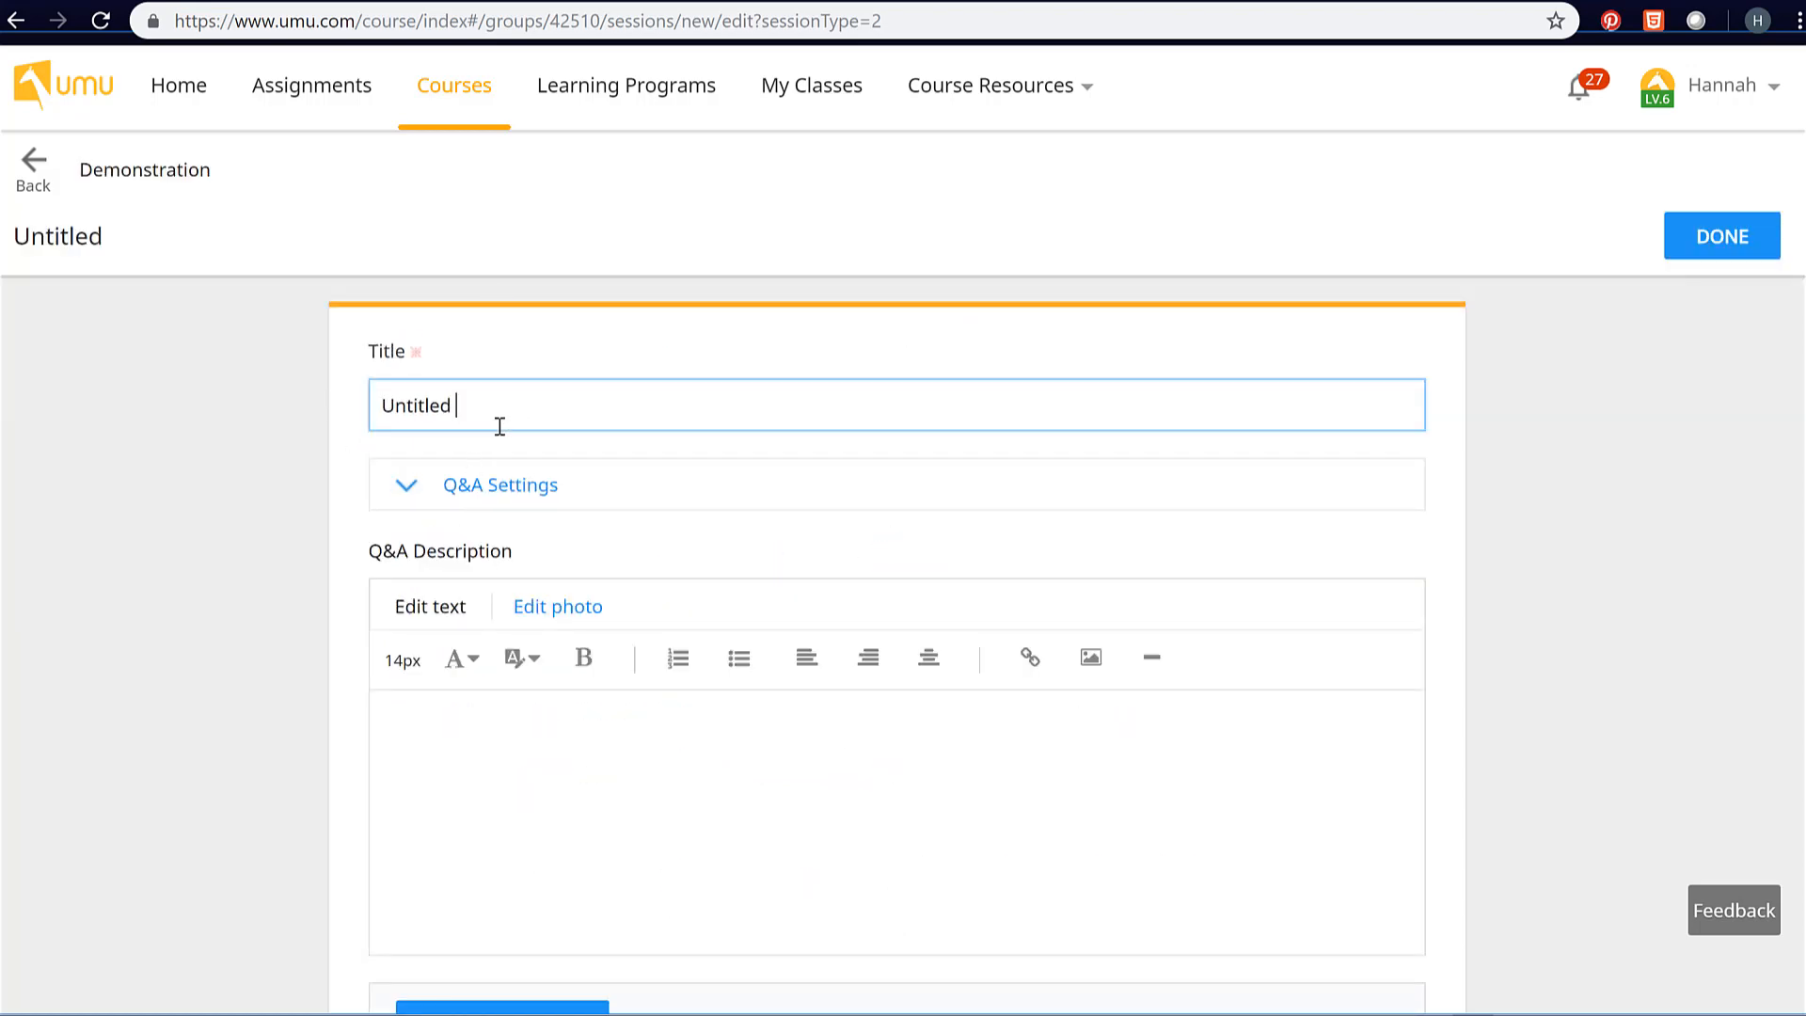
double_click(499, 426)
text(Dream Vacation)
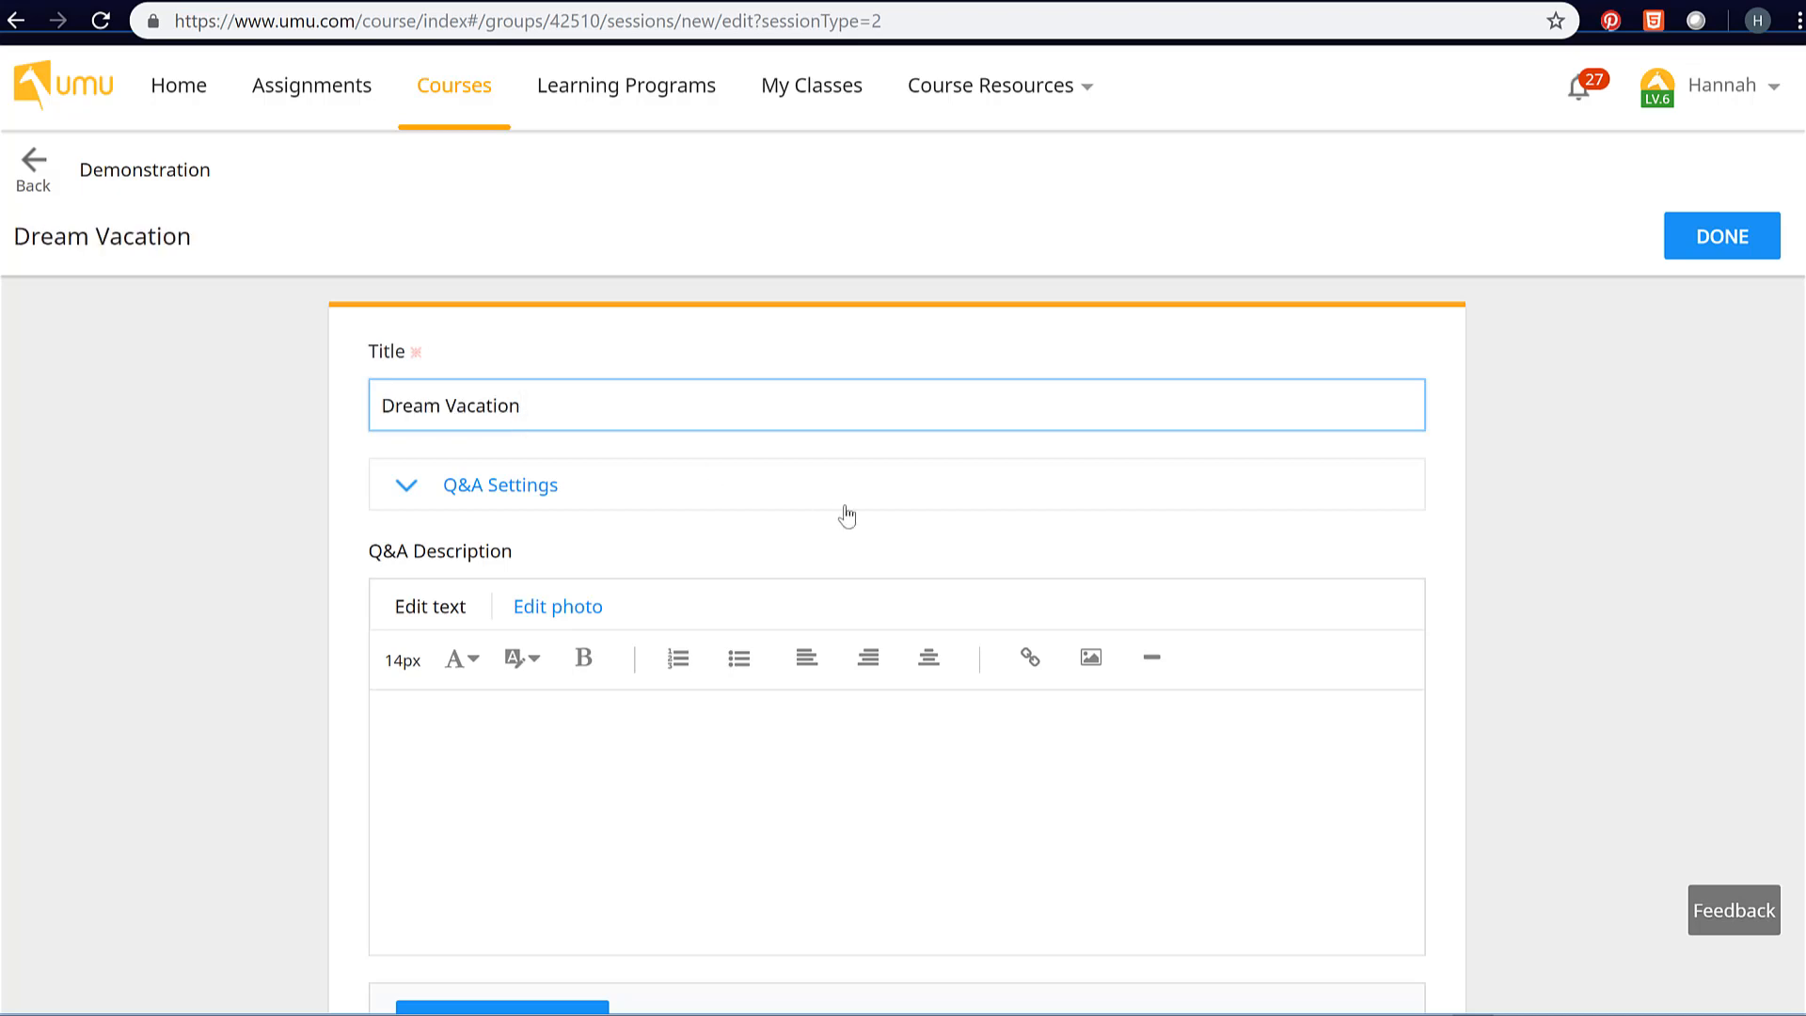
Add the question "Where would you like to go for your dream vacation?" and save the Q&A activity.
scroll(847, 509, down, 1)
scroll(850, 514, down, 3)
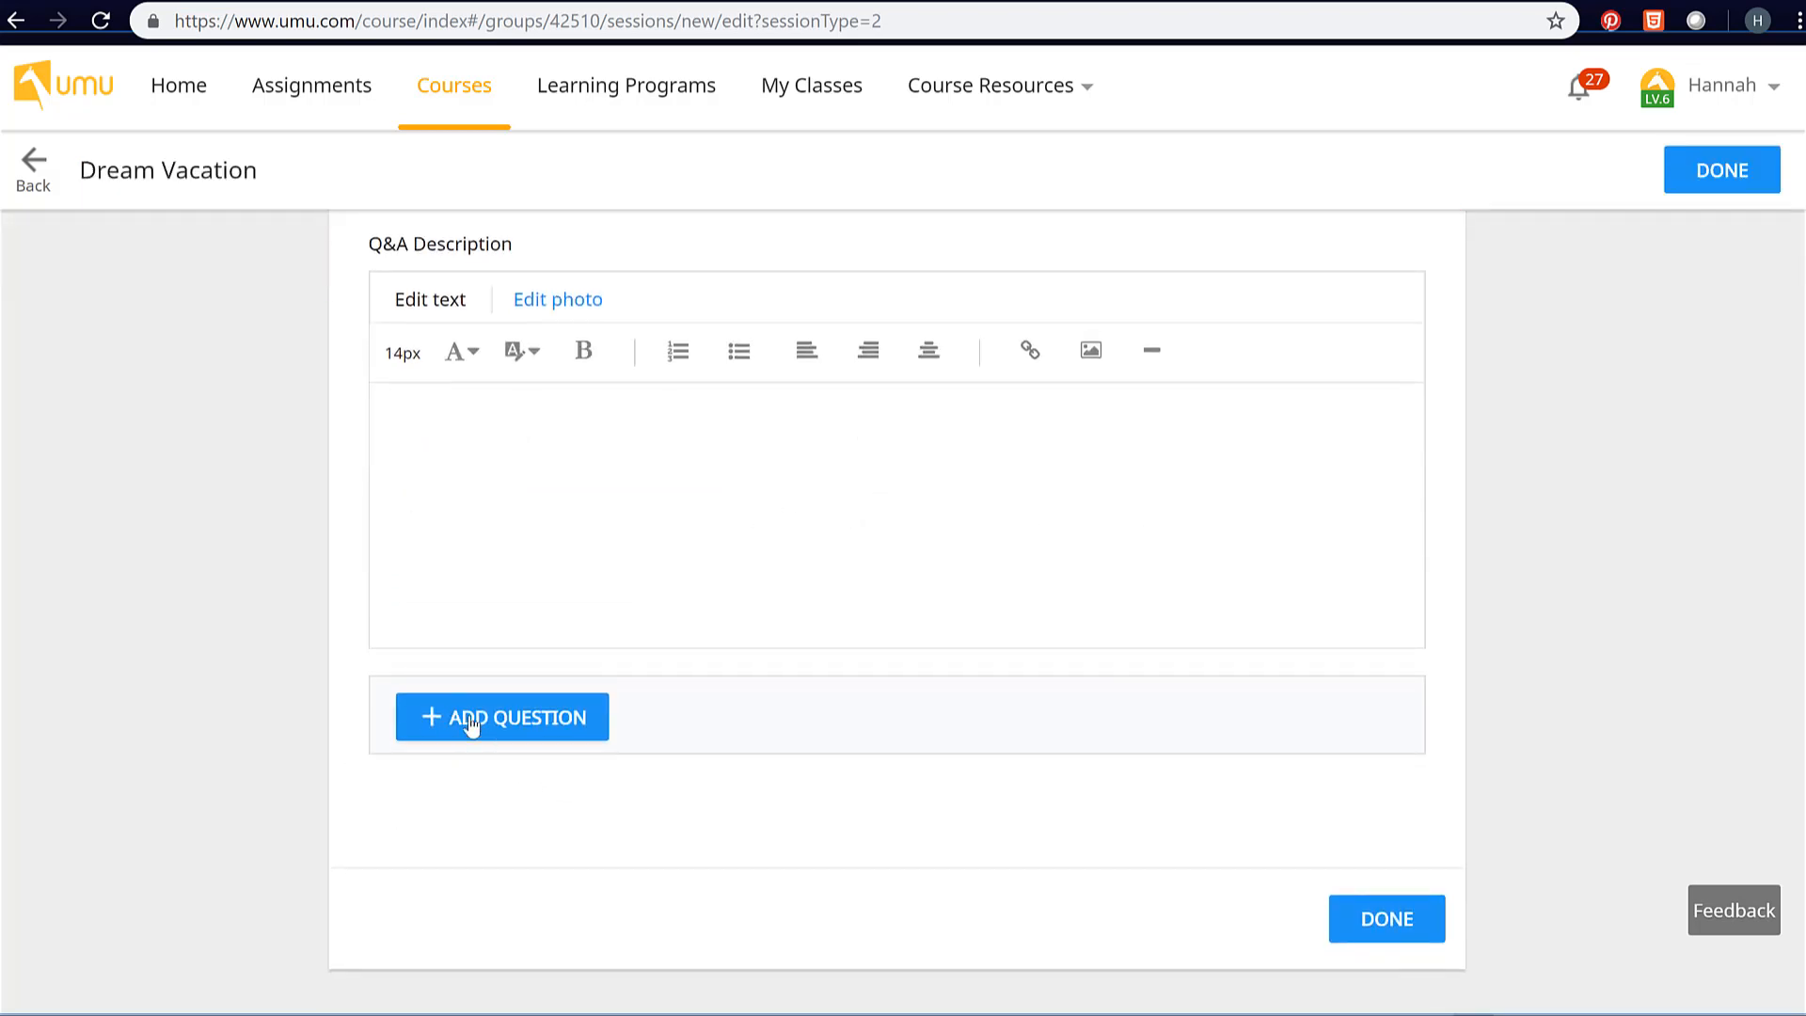
click(461, 721)
click(461, 711)
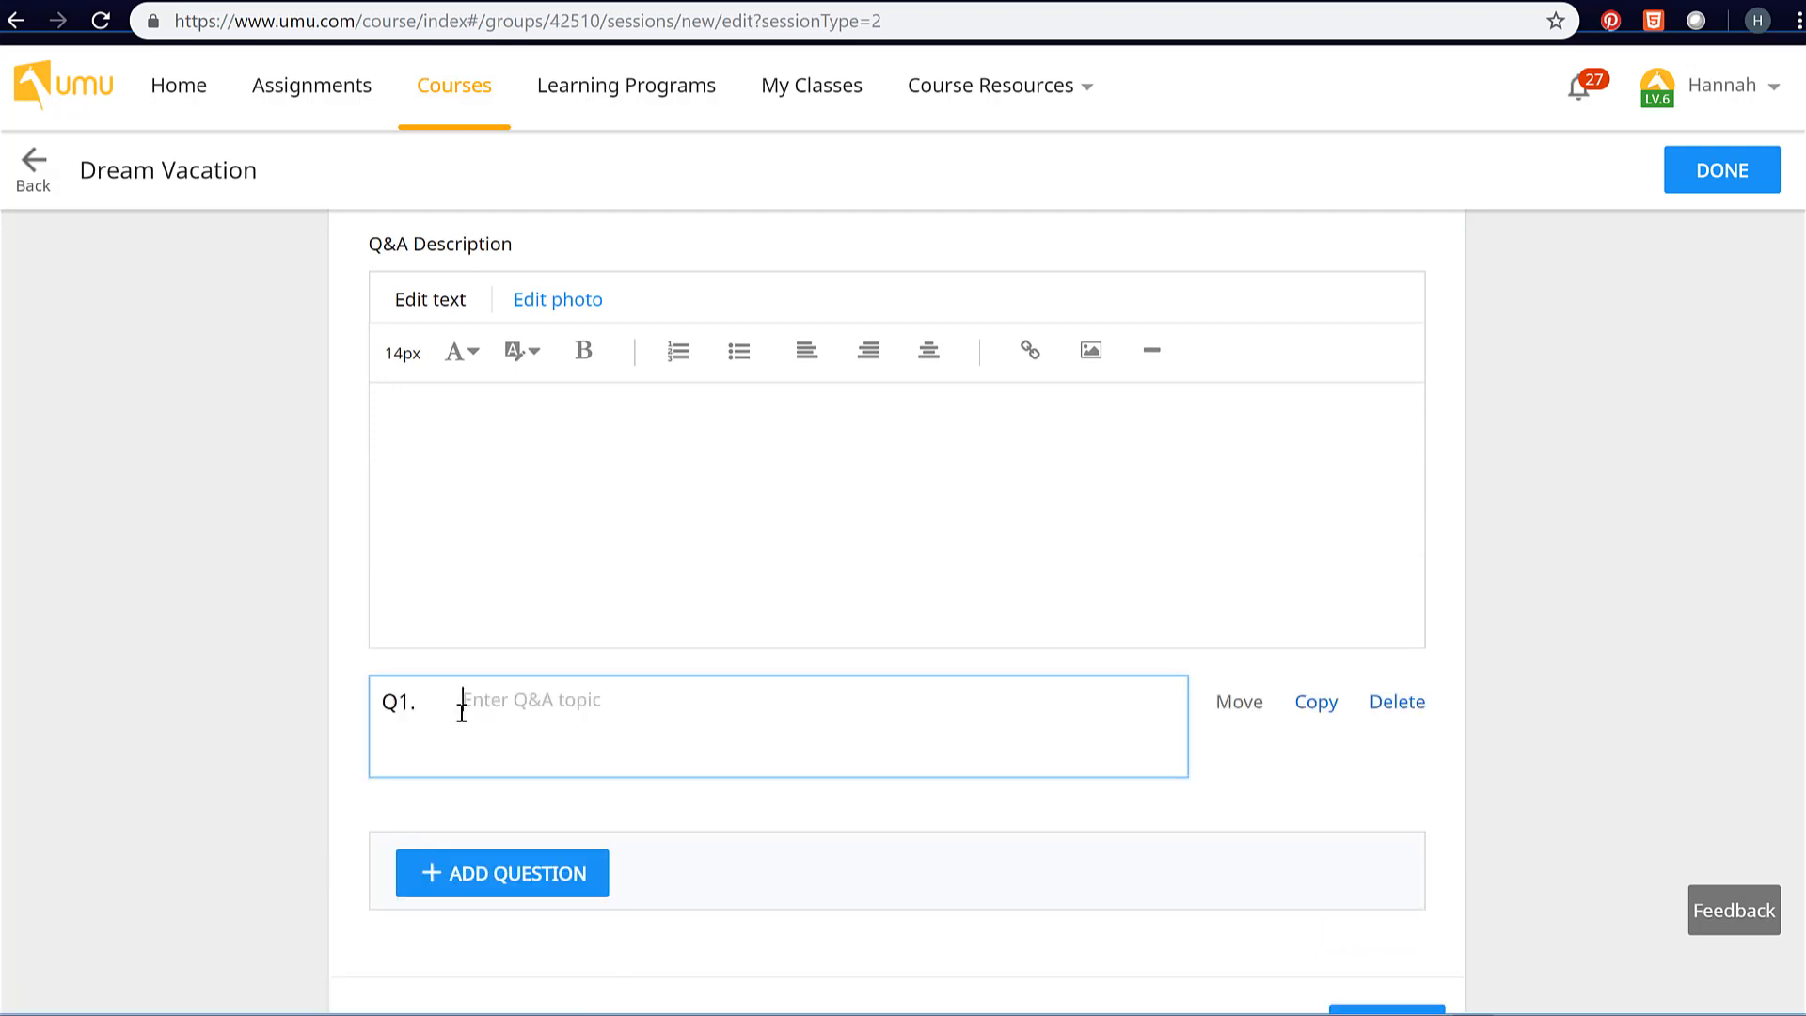
text(Where would you like to go for your dream vacation?)
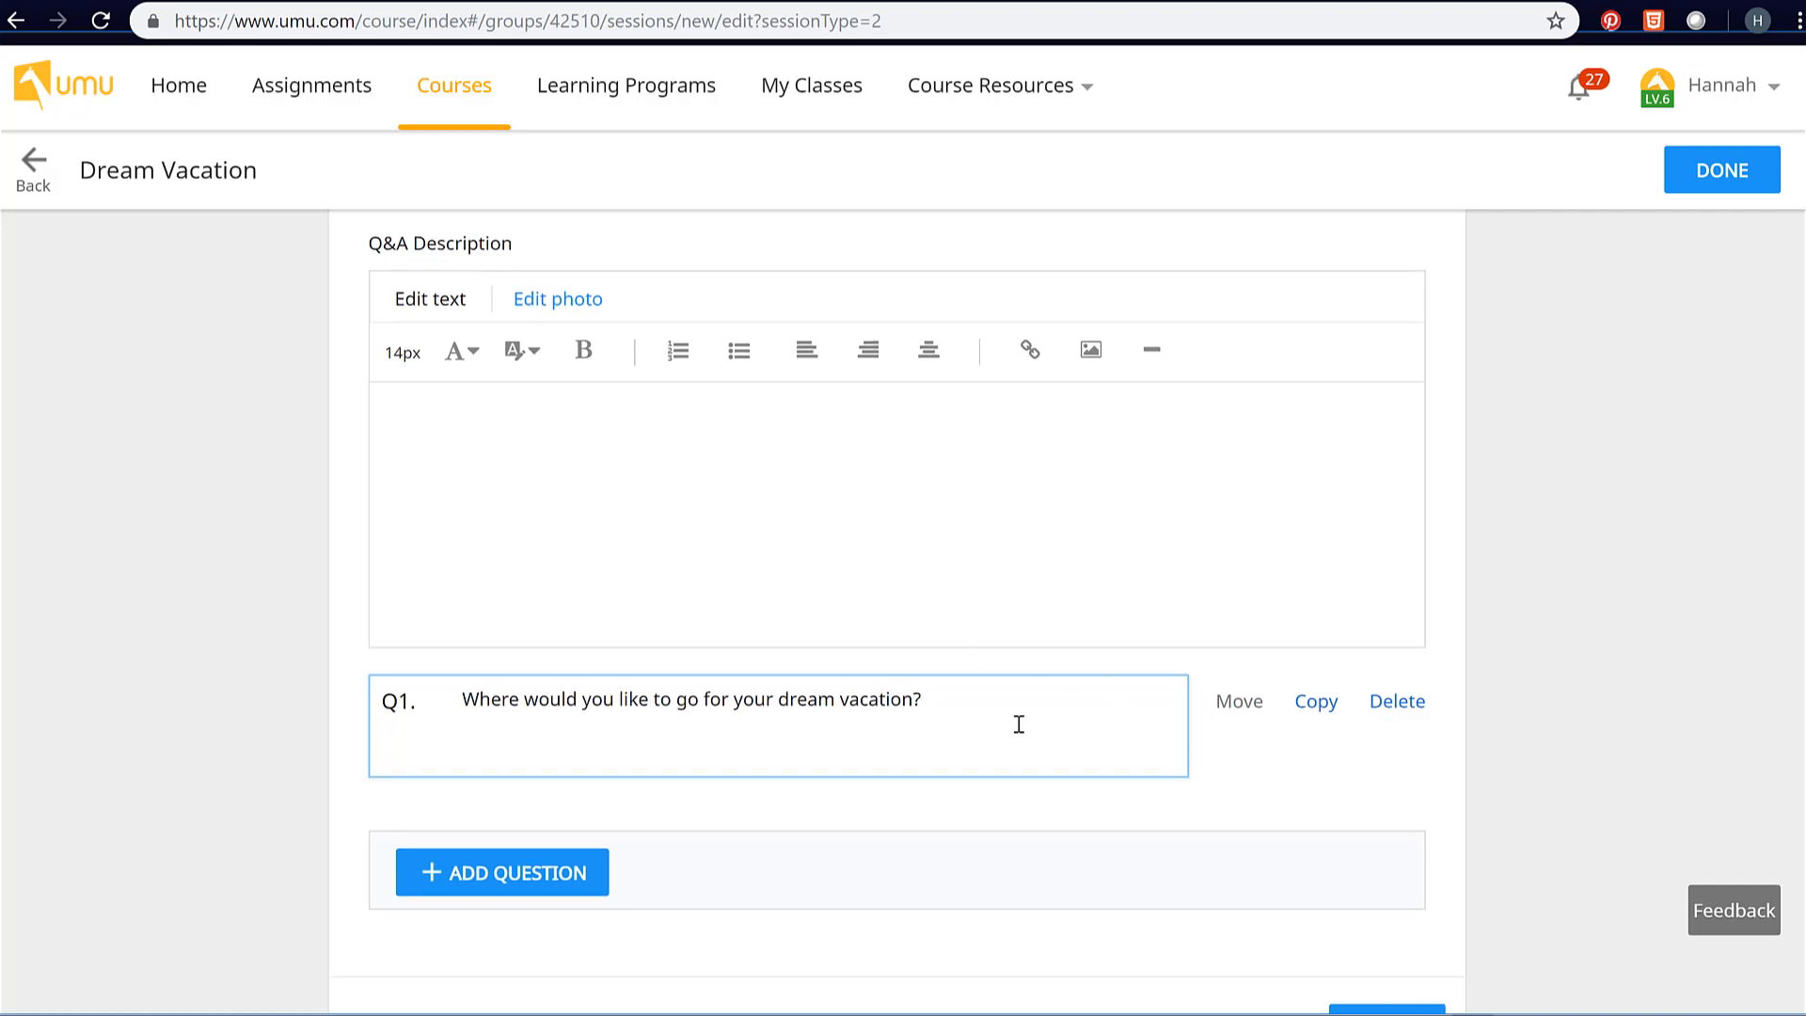
scroll(1018, 730, down, 1)
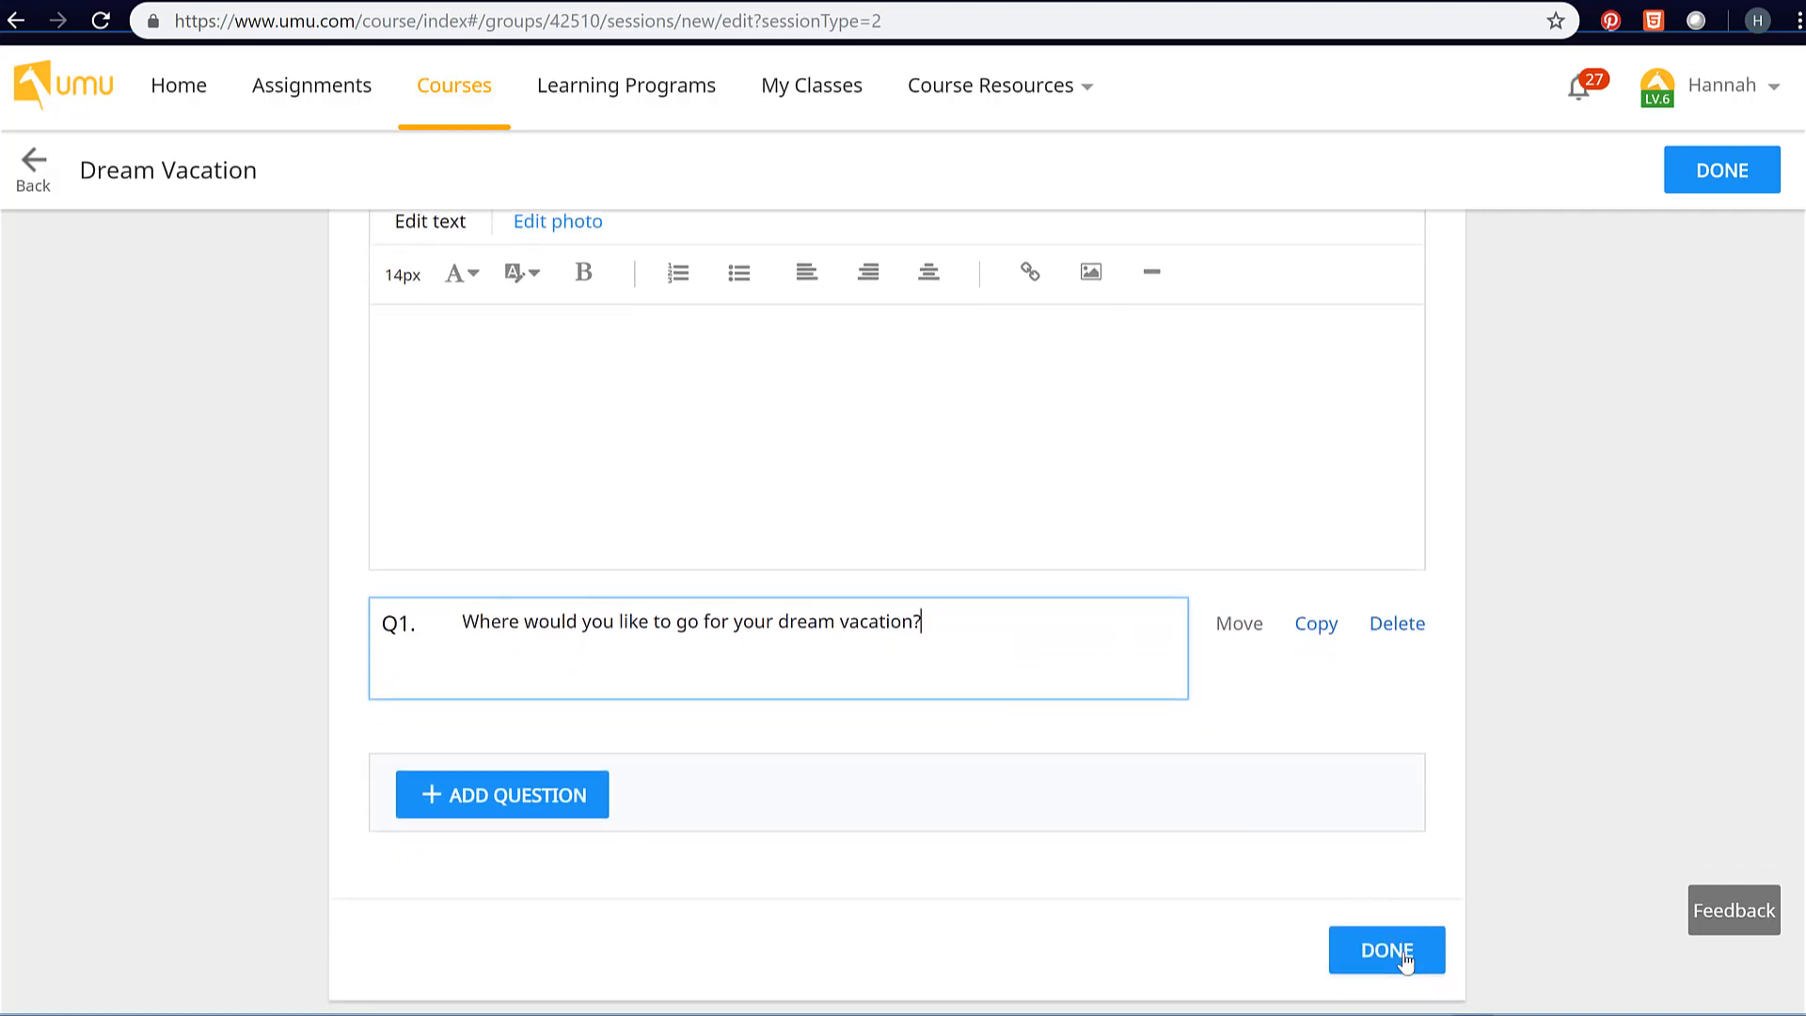
click(1405, 959)
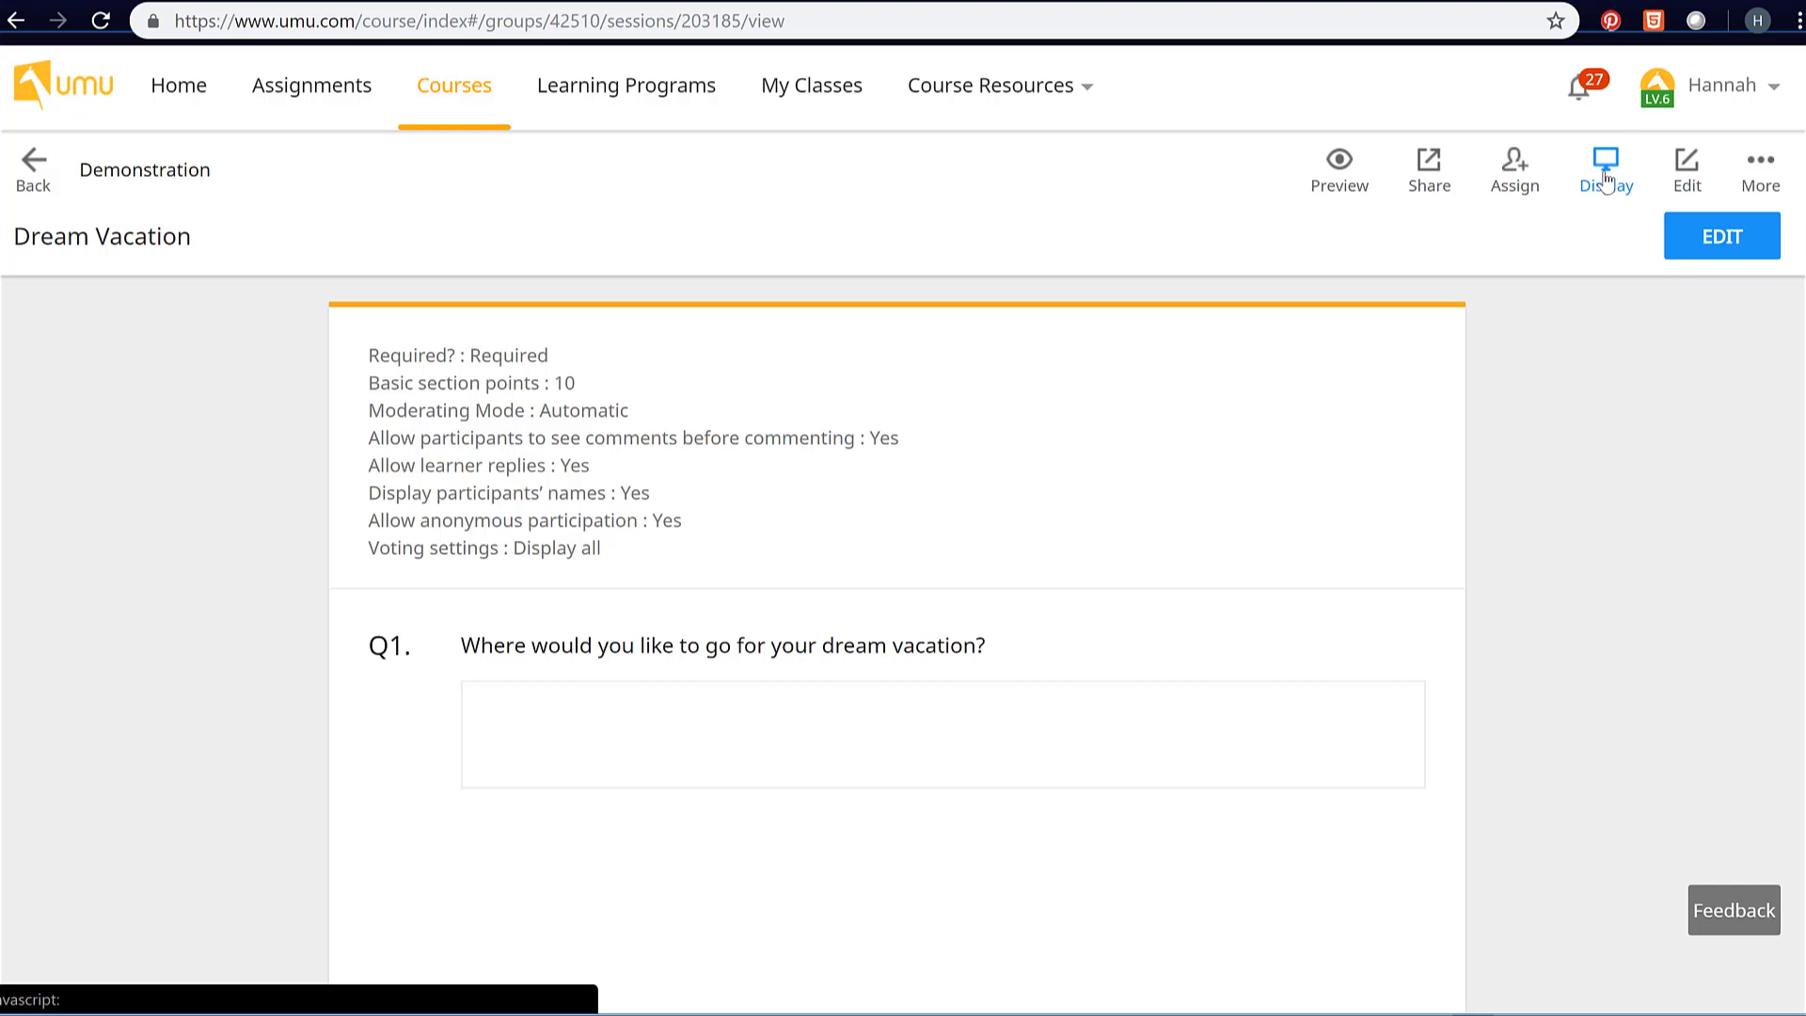
Present the Dream Vacation activity on the display screen and advance to its page with the joining instructions.
click(1606, 181)
click(1605, 181)
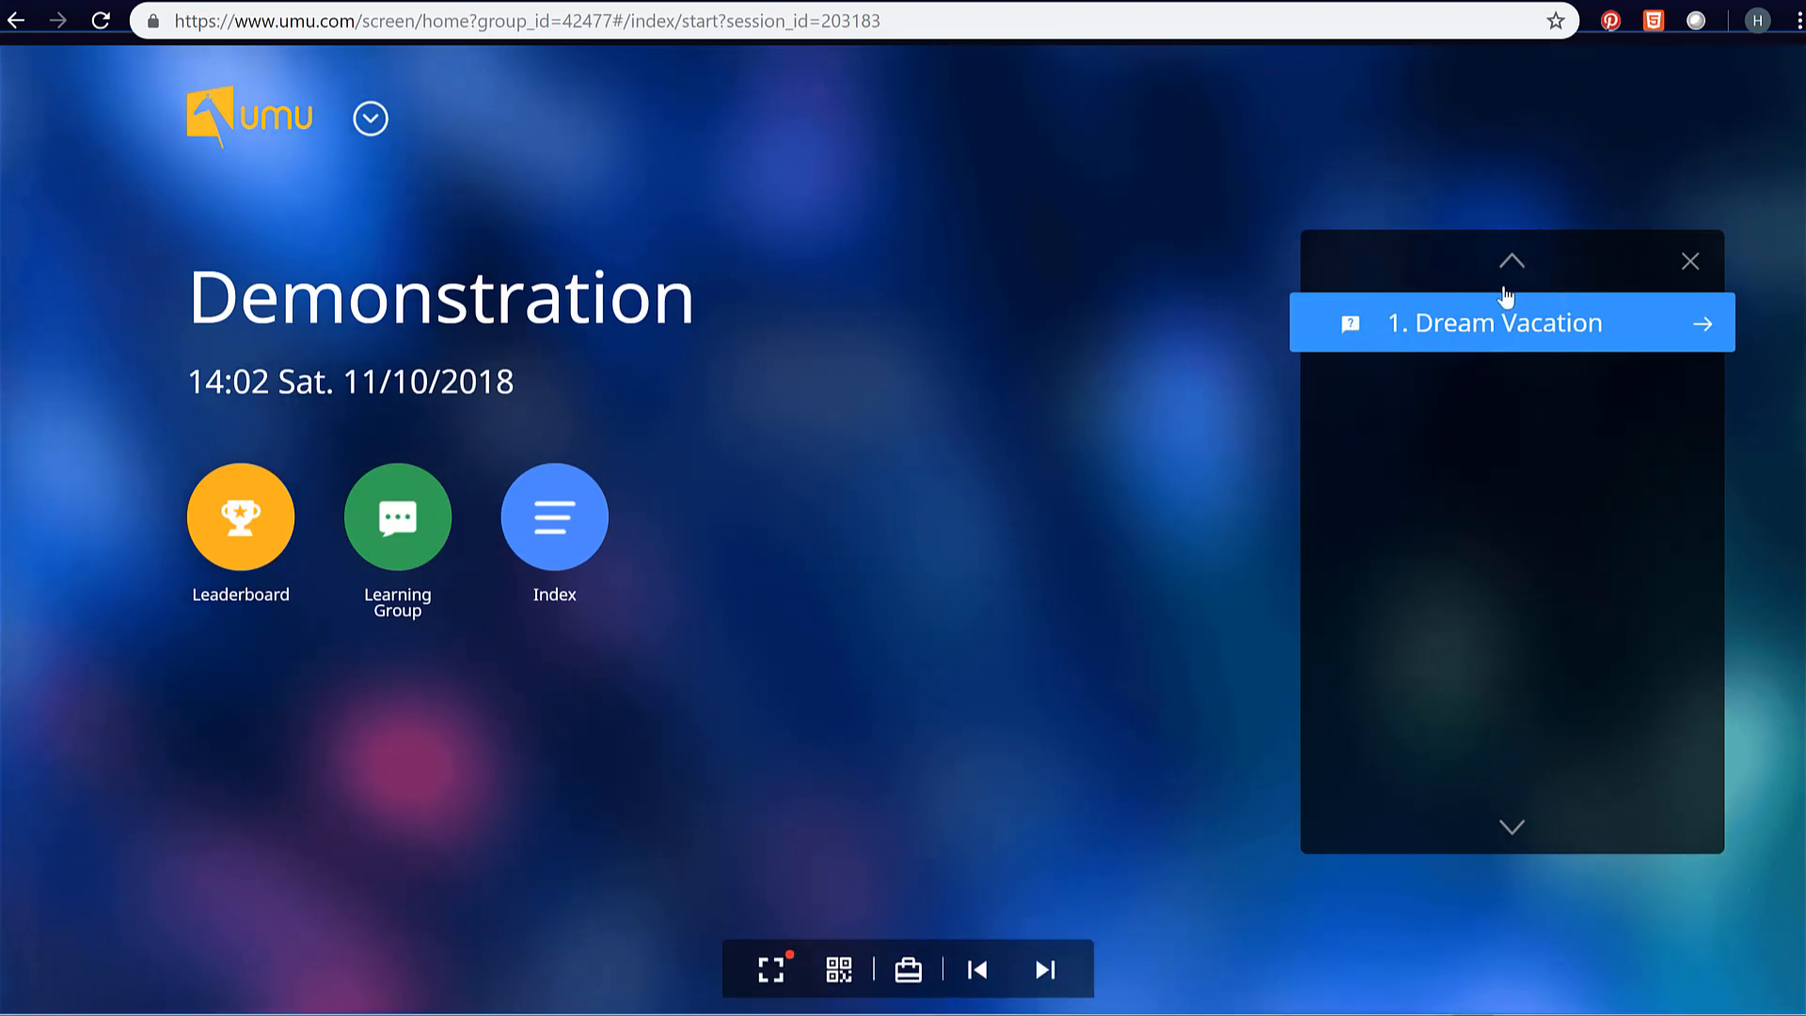
click(1047, 987)
click(1047, 988)
click(1047, 988)
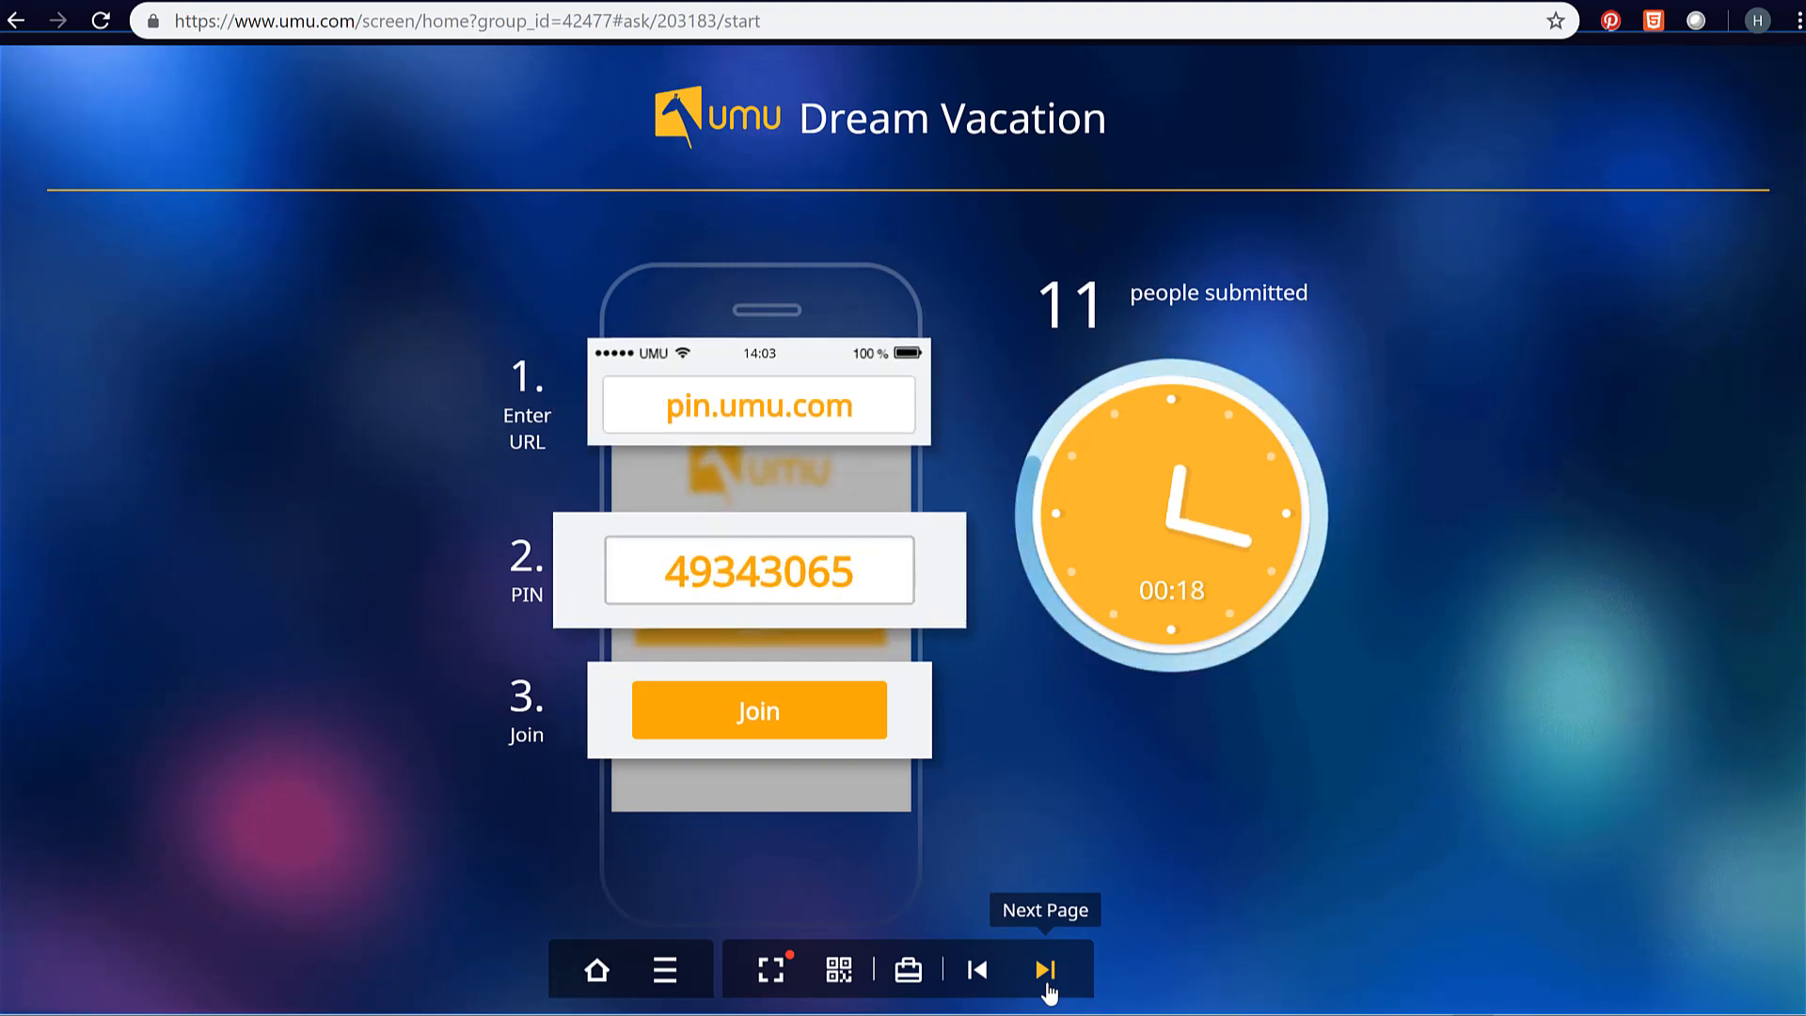
Advance the presentation to the word cloud of submitted answers and on to the individual responses.
click(1046, 970)
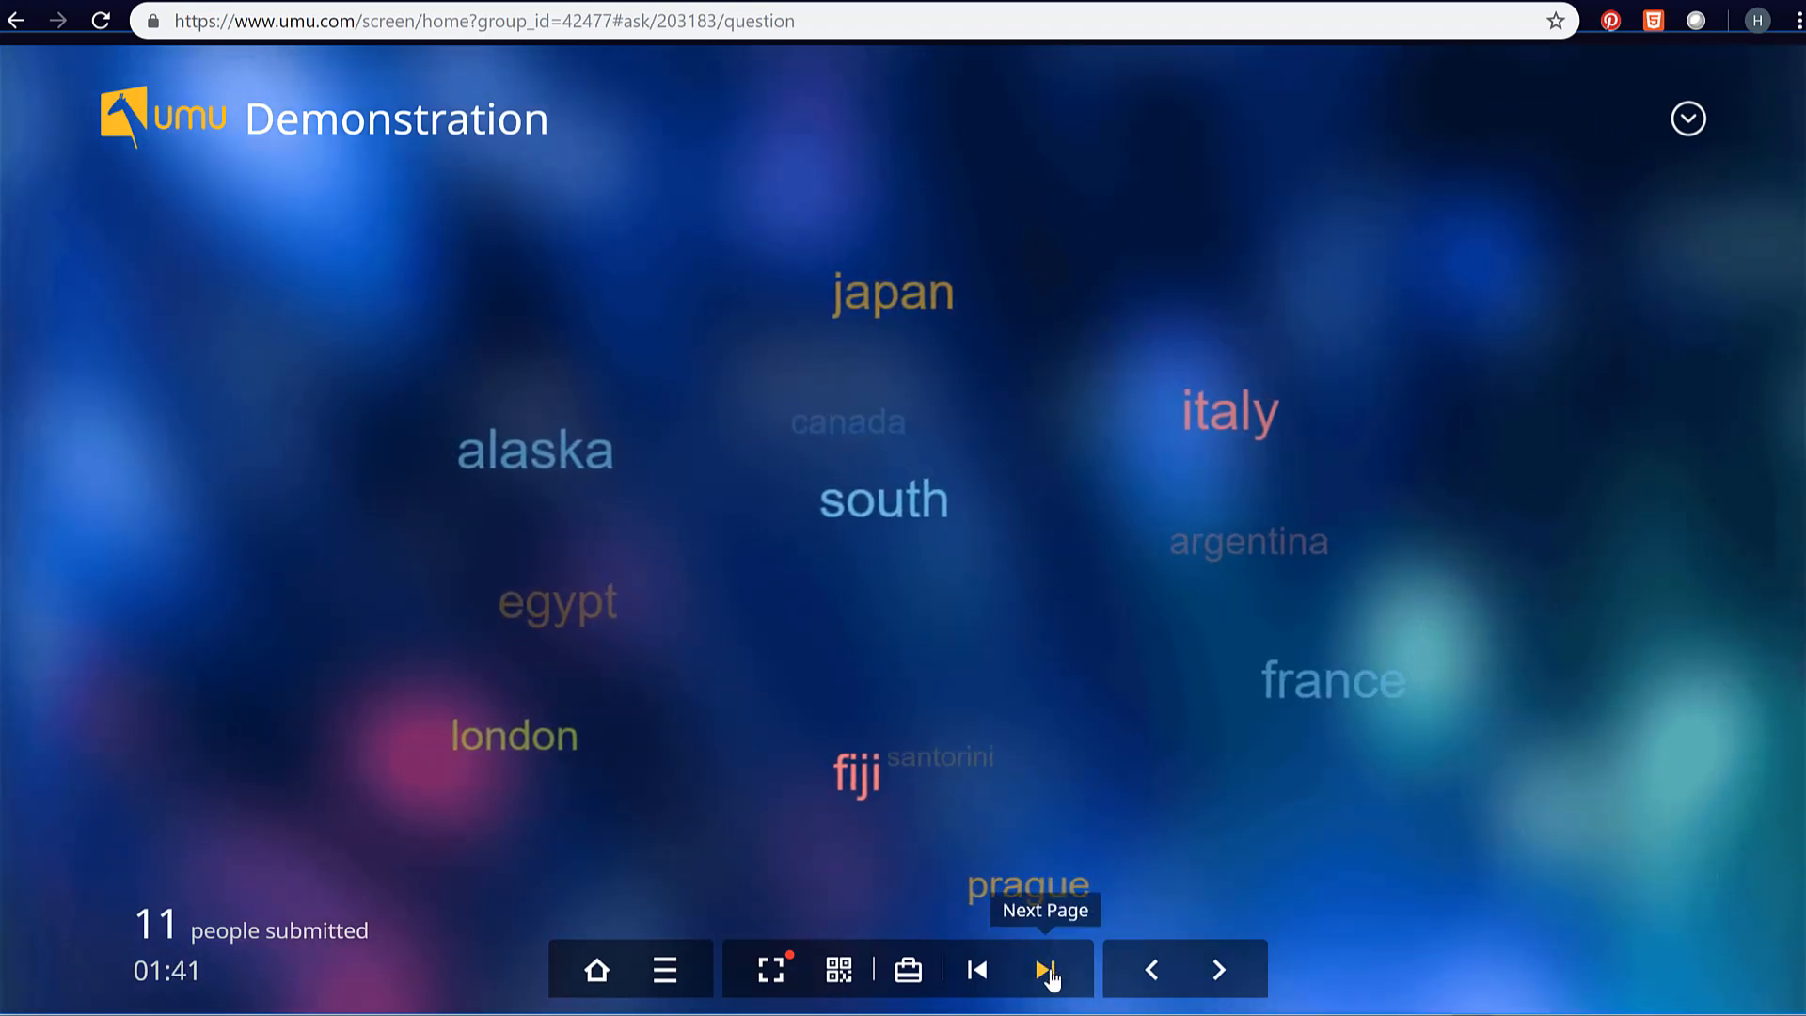
click(1047, 971)
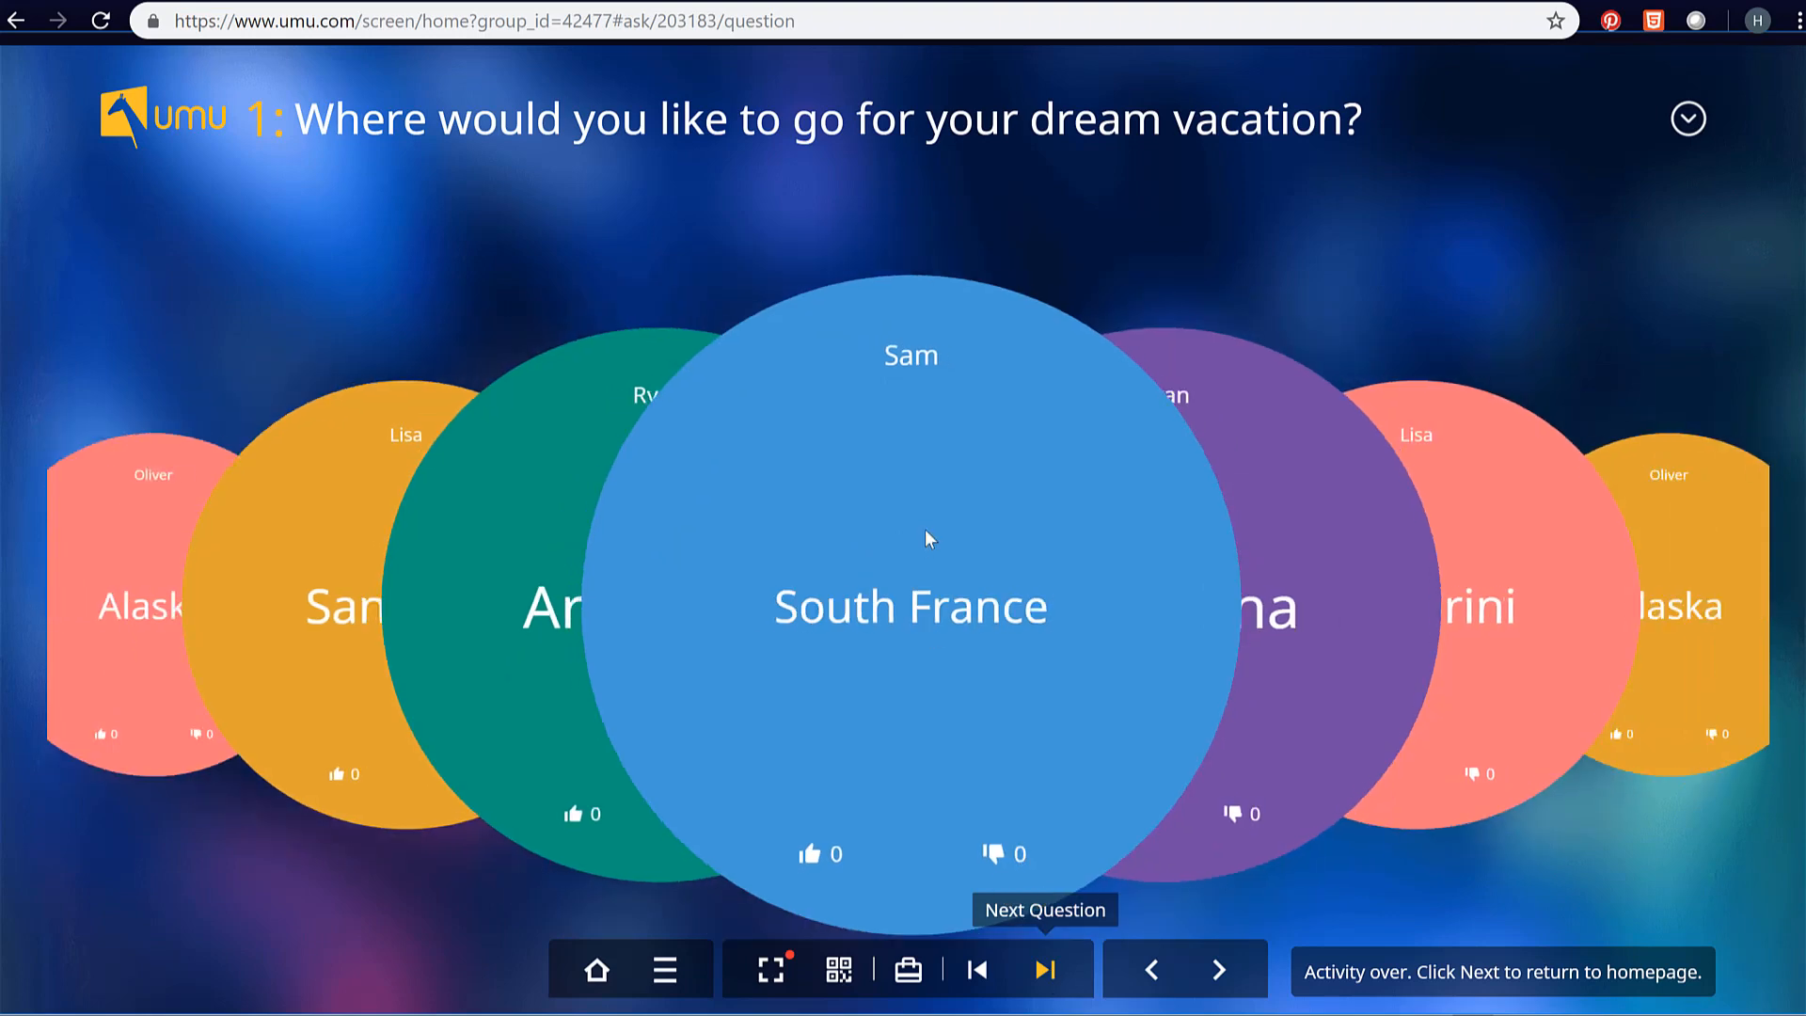